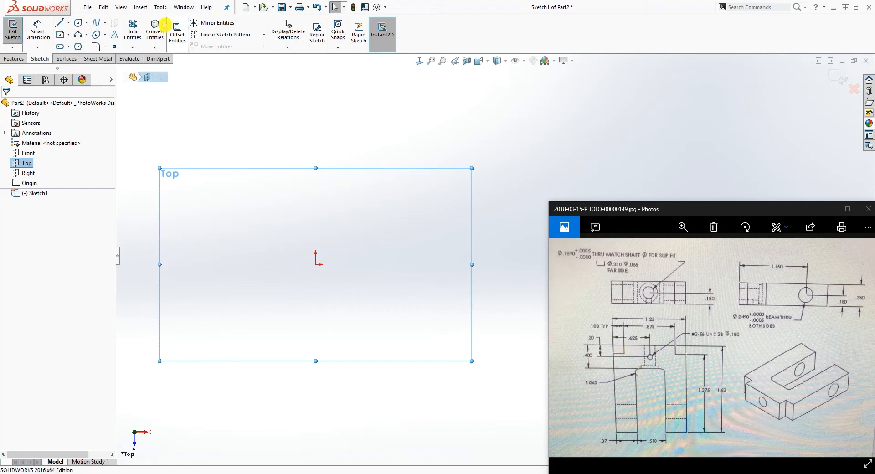
Sketch a horizontal midpoint line about 5.71 in long, centred on the origin of the Top plane sketch.
click(69, 22)
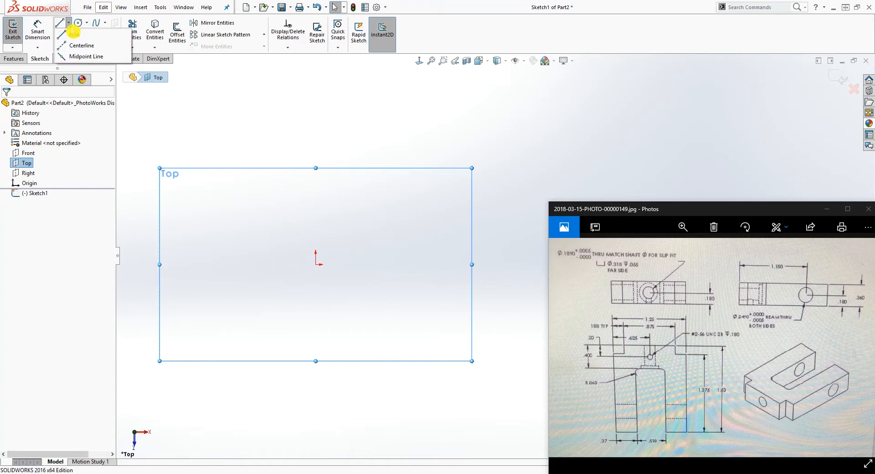
click(64, 60)
click(315, 264)
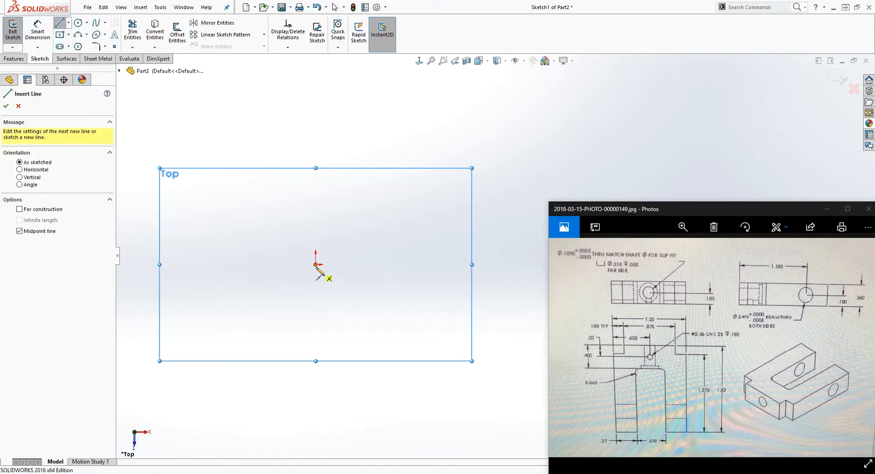
click(456, 264)
key(Escape)
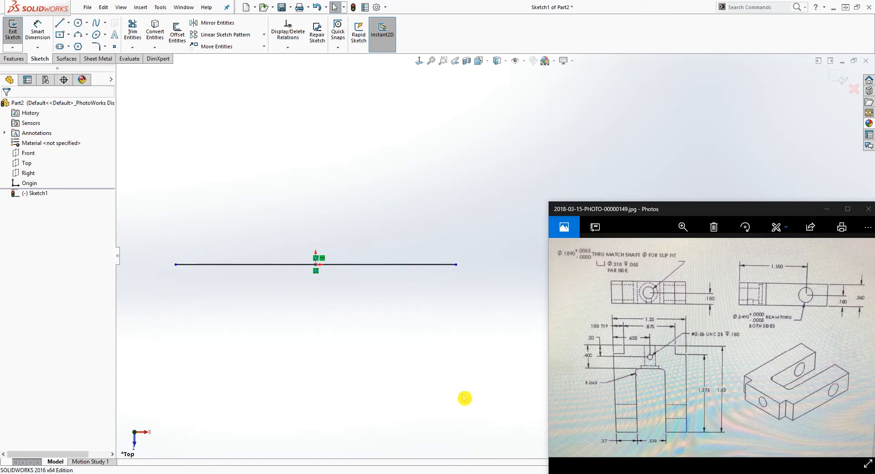
Sketch three connected lines above the base line, joining its two ends into a closed rectangular profile about 3.78 in tall.
key(l)
click(176, 264)
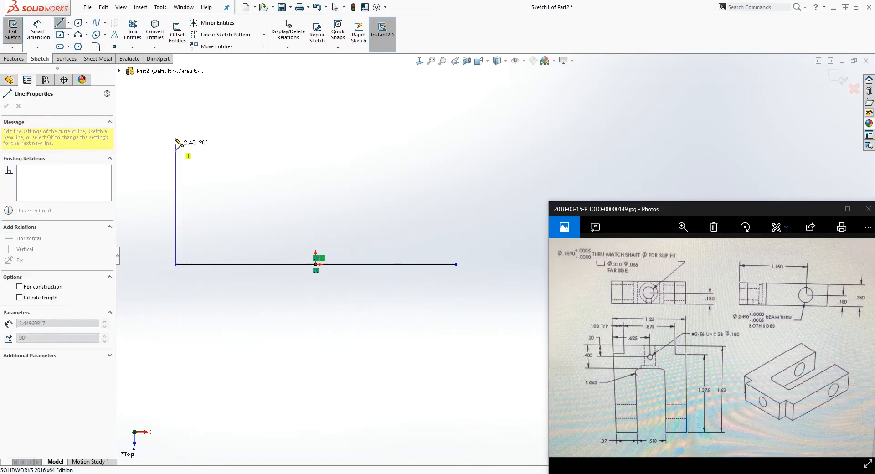
click(176, 80)
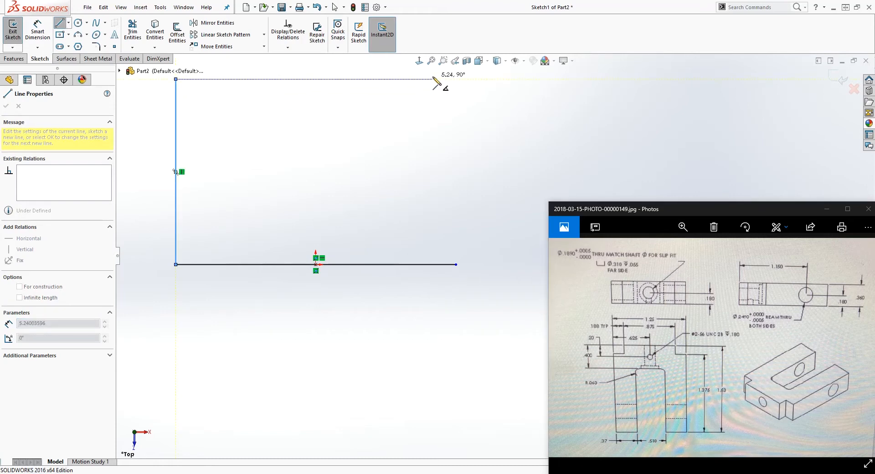
click(448, 79)
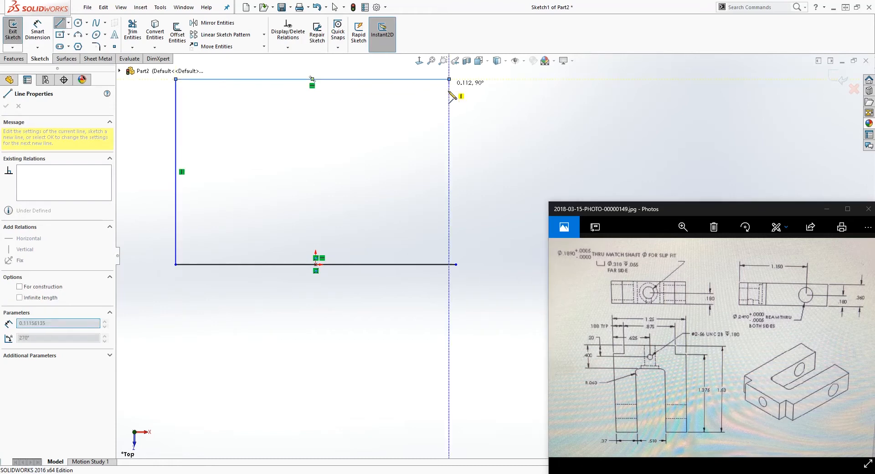
click(456, 265)
key(Escape)
key(f)
Delete the stray selection at the profile's lower-right corner and make the right side line vertical.
scroll(455, 293, down, 3)
drag(445, 280, 522, 356)
key(Delete)
scroll(492, 314, up, 3)
click(484, 186)
click(8, 213)
click(276, 195)
click(320, 208)
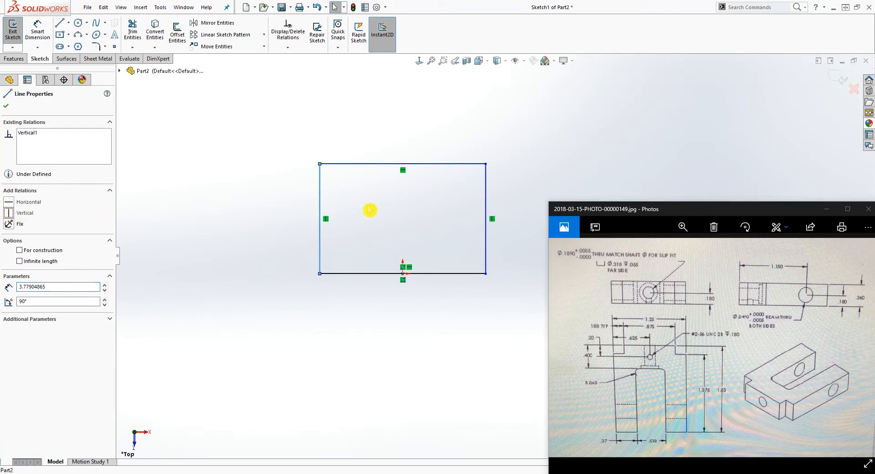
click(424, 195)
Dimension the bottom line of the rectangle to 1.25 in.
ctrl+middle_drag(424, 195, 517, 257)
scroll(517, 257, down, 2)
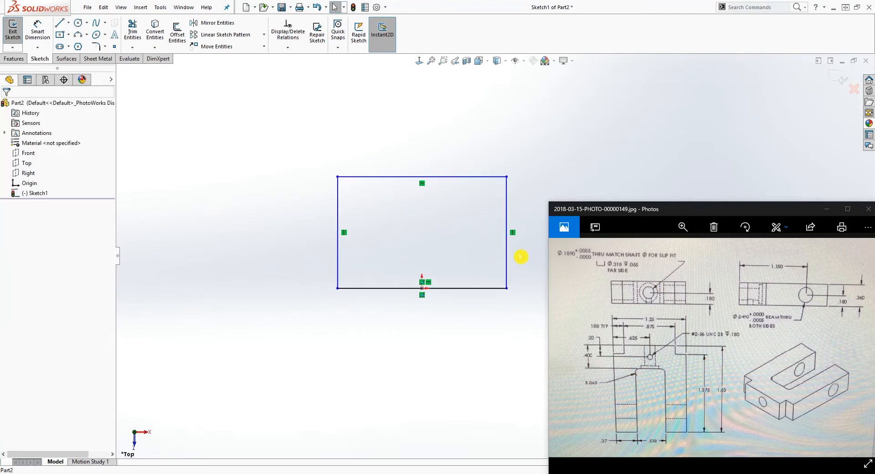
key(d)
click(437, 297)
click(431, 365)
text(1.25)
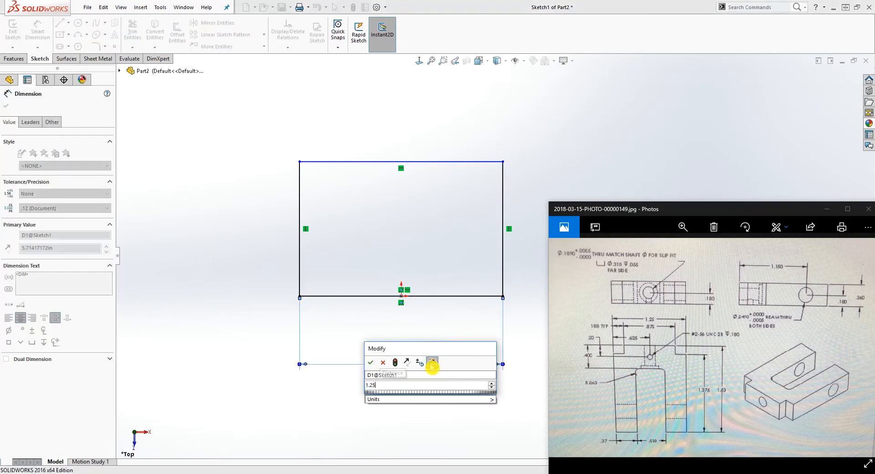
key(Return)
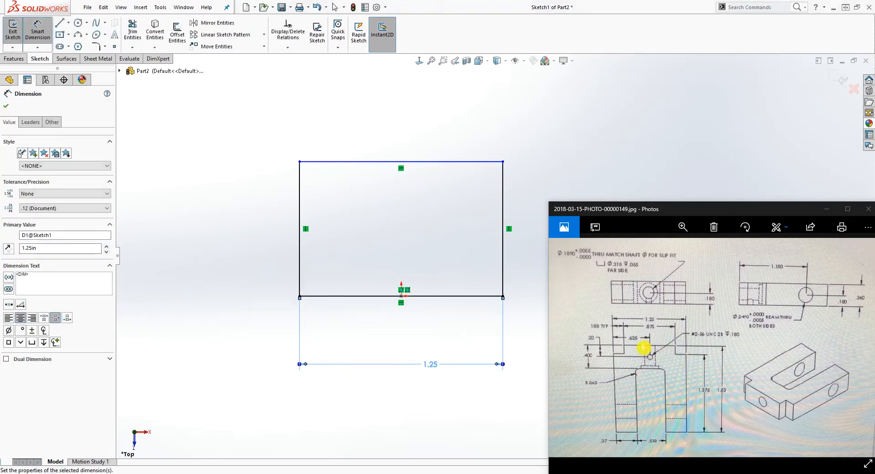
key(Escape)
click(477, 332)
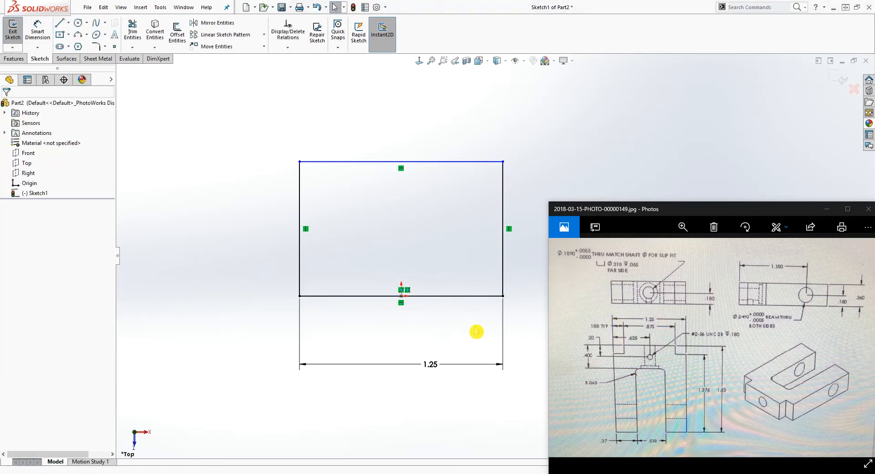
Dimension the right side line of the rectangle to 1.53 in.
scroll(482, 319, up, 1)
scroll(516, 244, down, 1)
scroll(522, 230, up, 1)
scroll(525, 223, down, 1)
click(459, 288)
click(516, 255)
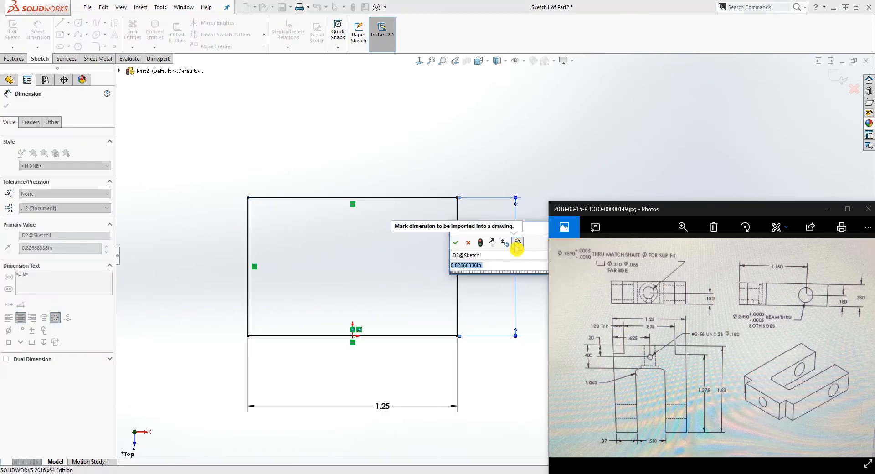
text(1.53)
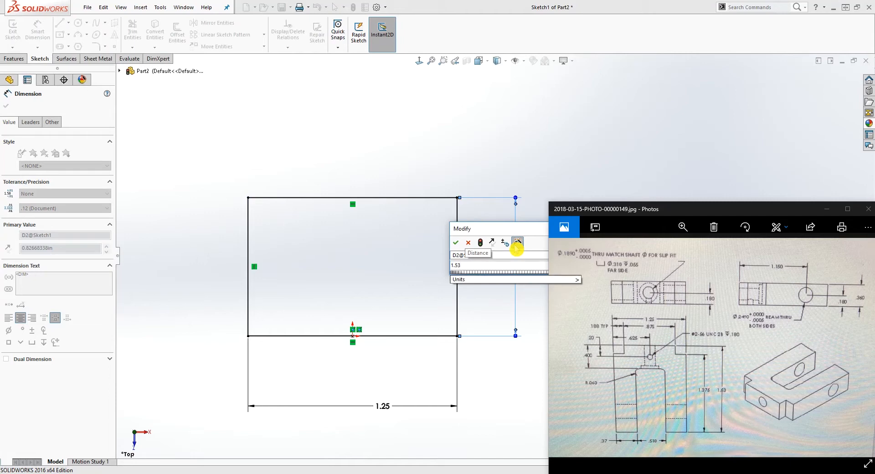
key(Return)
key(Escape)
scroll(515, 241, up, 3)
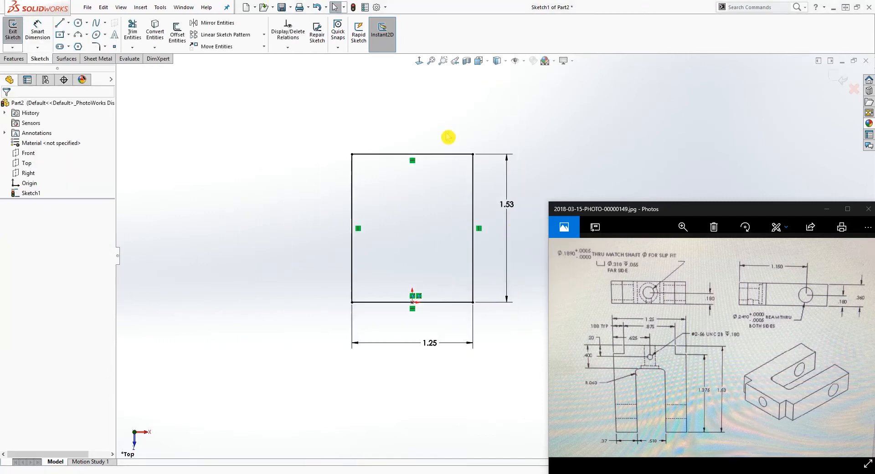
Extrude the rectangle as a boss with the Mid Plane end condition and a depth of 0.360 in.
click(20, 60)
click(17, 32)
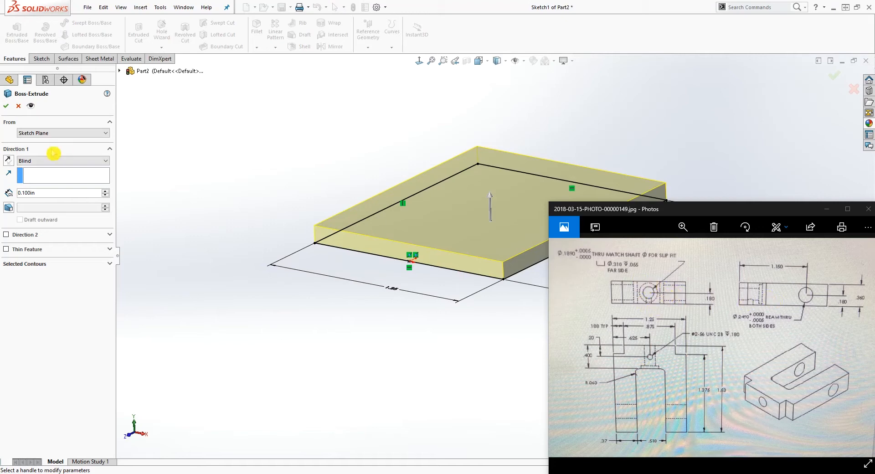
click(57, 161)
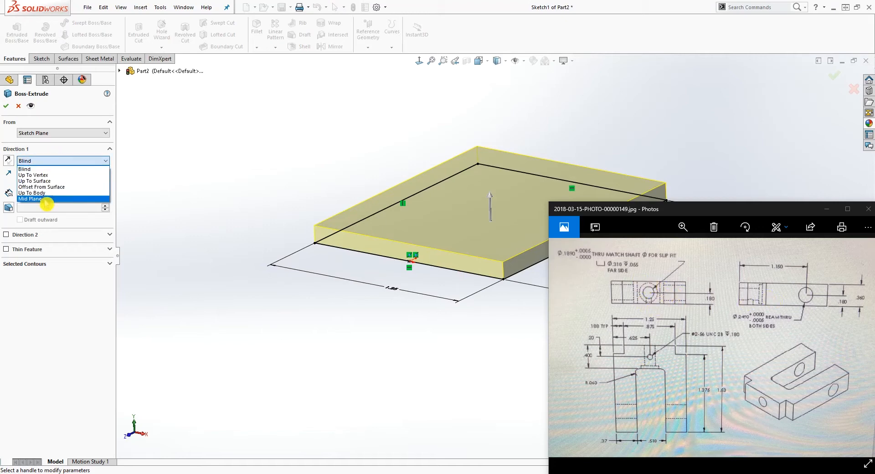
click(46, 199)
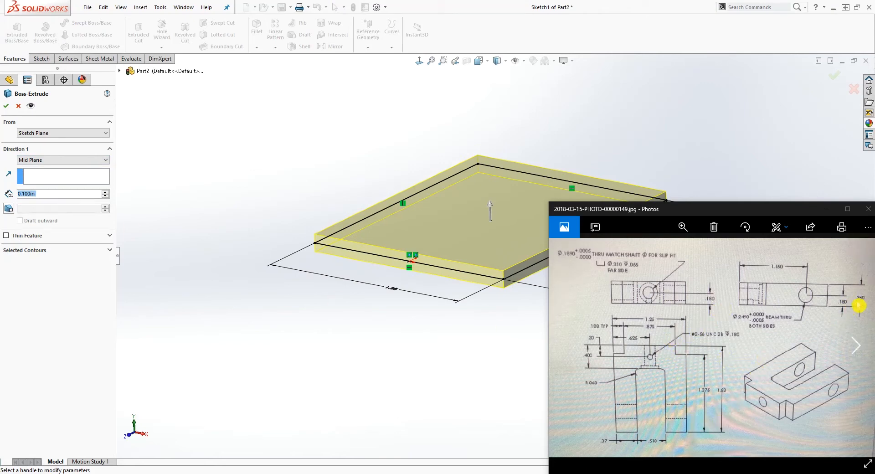
text(.360)
key(Return)
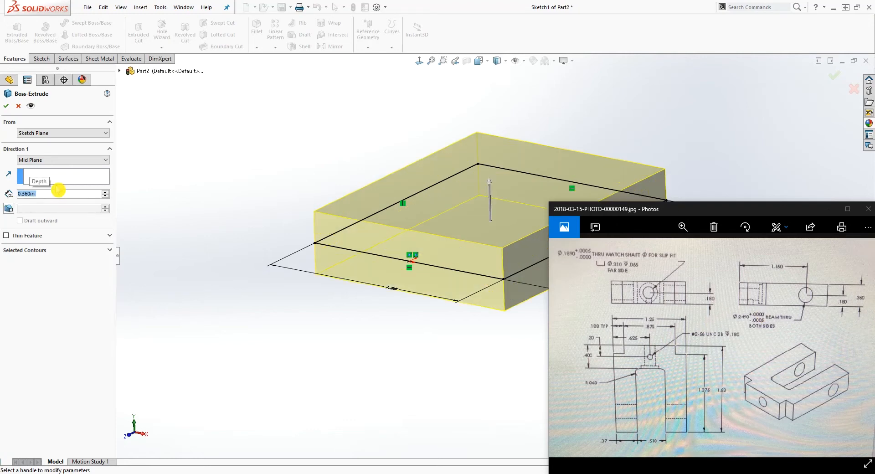
click(7, 108)
click(7, 109)
scroll(675, 157, up, 4)
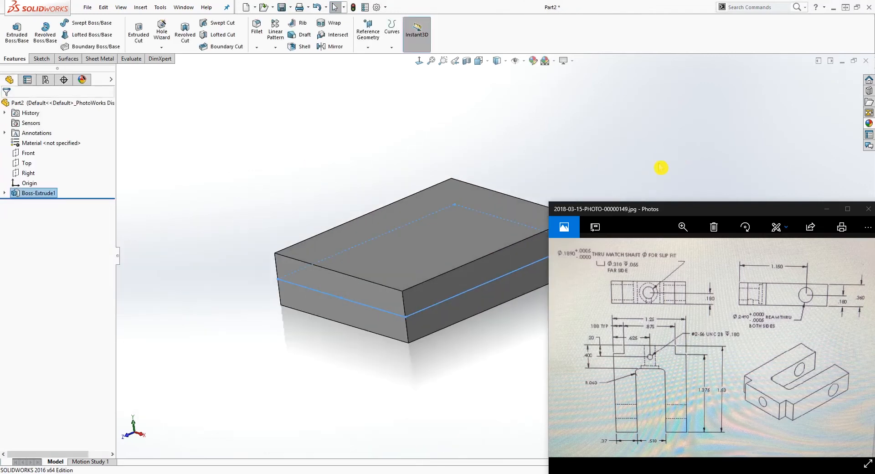
click(662, 167)
Orient the view of the block normal to the Top plane.
middle_drag(451, 145, 489, 208)
middle_drag(422, 82, 522, 335)
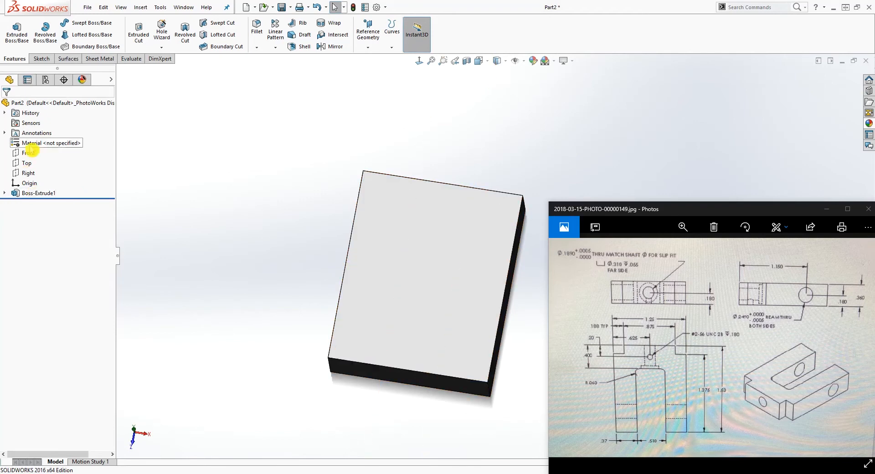
click(27, 162)
key(z)
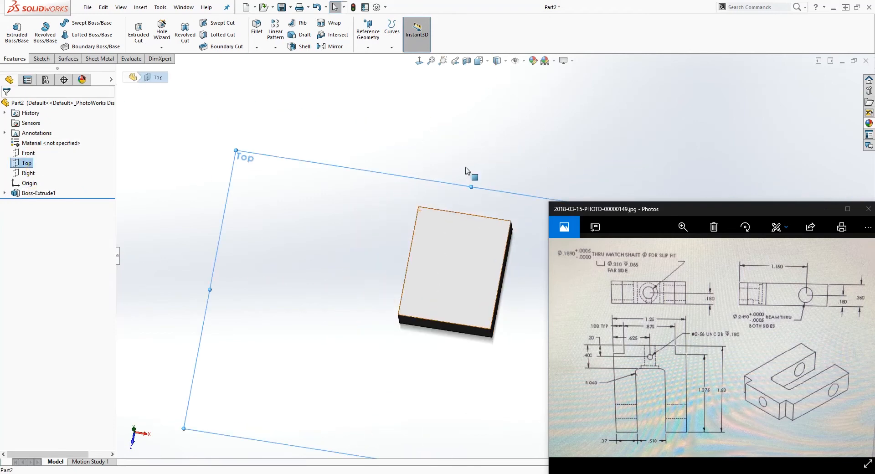
click(418, 60)
scroll(481, 273, down, 4)
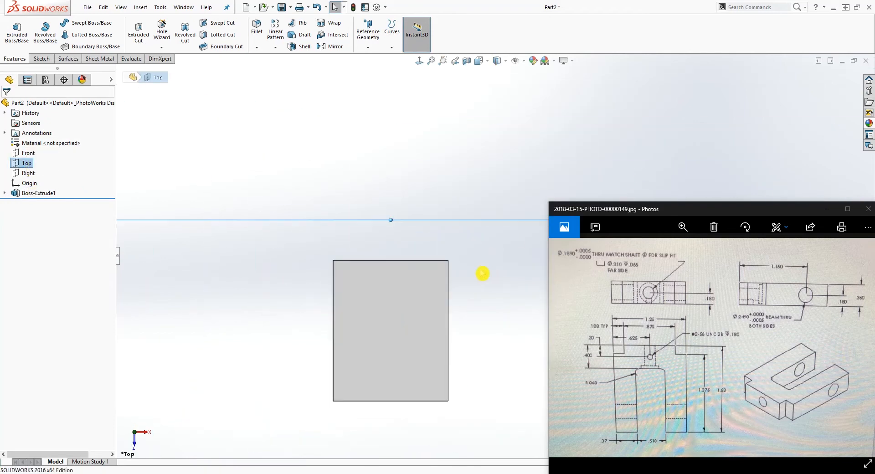
scroll(471, 380, down, 2)
click(42, 219)
key(z)
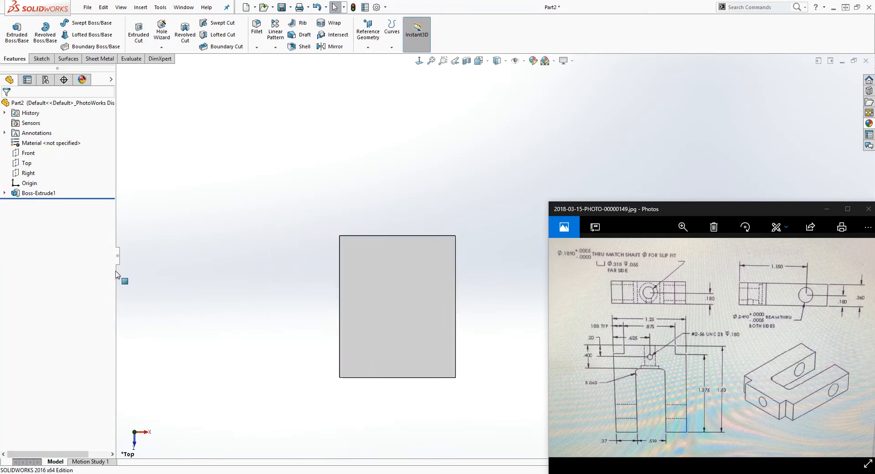
click(5, 193)
right_click(30, 205)
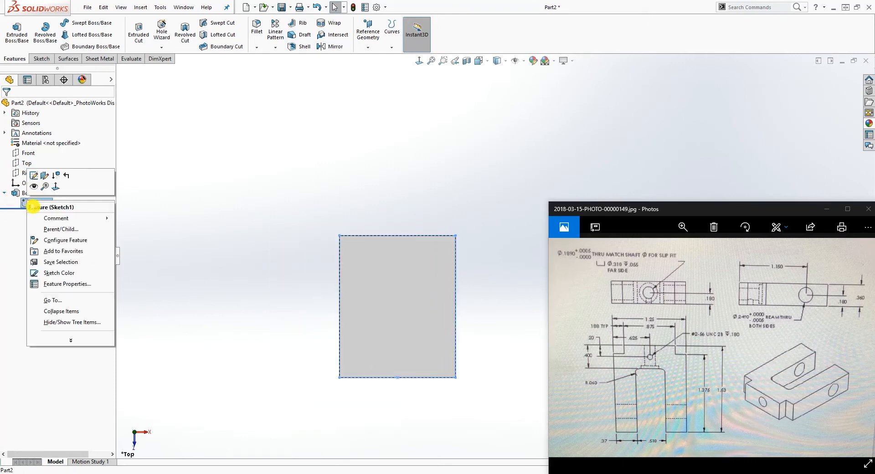
click(127, 215)
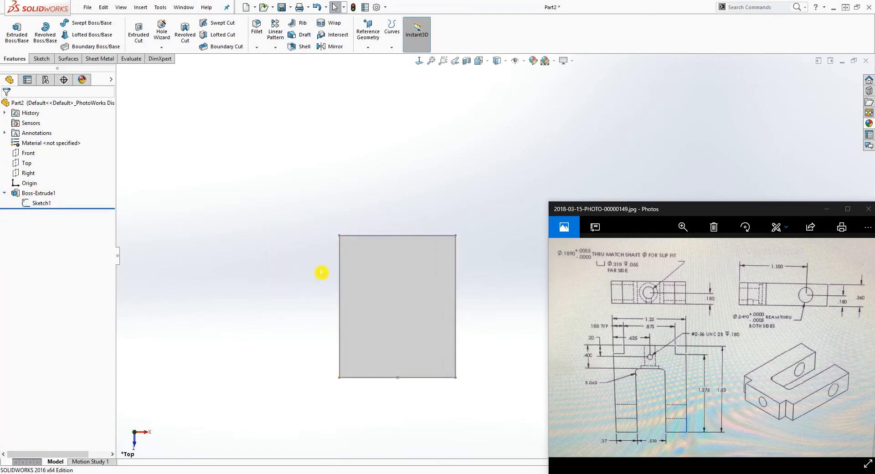
middle_drag(402, 373, 399, 265)
click(419, 61)
scroll(457, 250, up, 2)
click(26, 162)
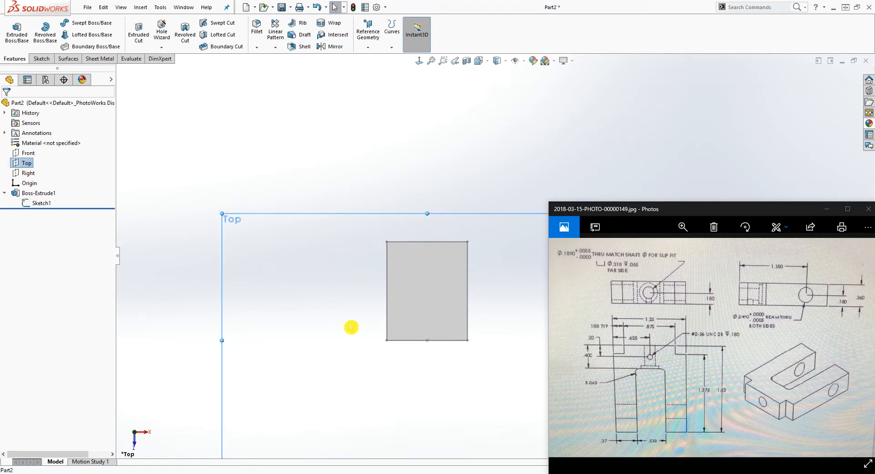
scroll(350, 270, up, 1)
scroll(525, 296, down, 1)
click(69, 234)
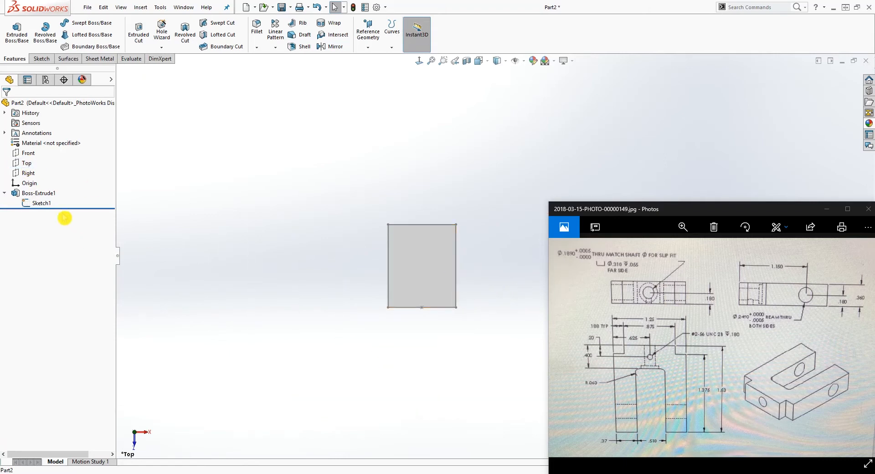
right_click(47, 201)
click(55, 189)
Start a new sketch on the top face of the extruded block.
scroll(426, 291, down, 2)
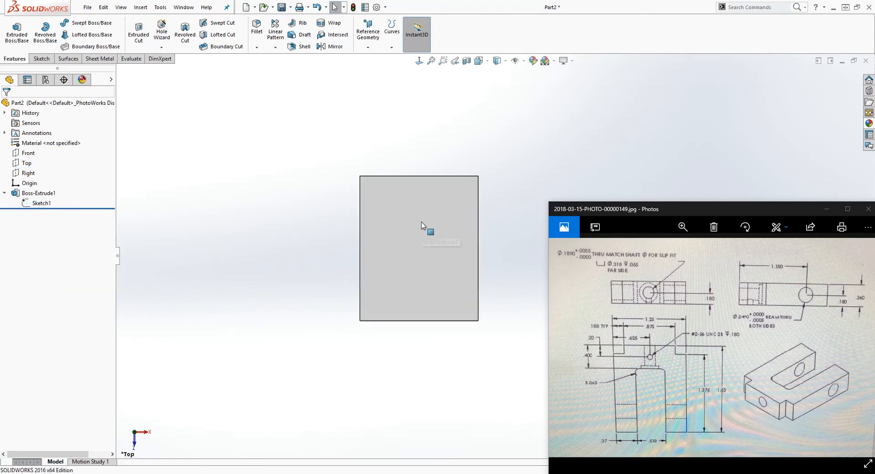
click(424, 230)
click(40, 59)
click(13, 28)
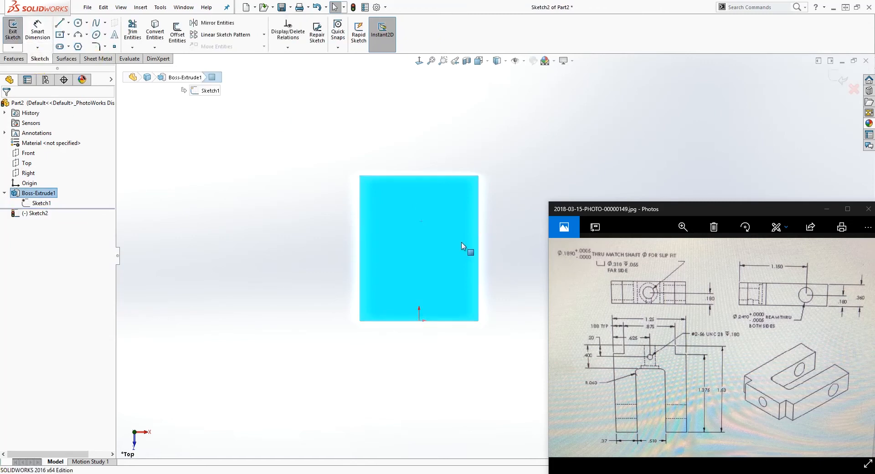
click(60, 34)
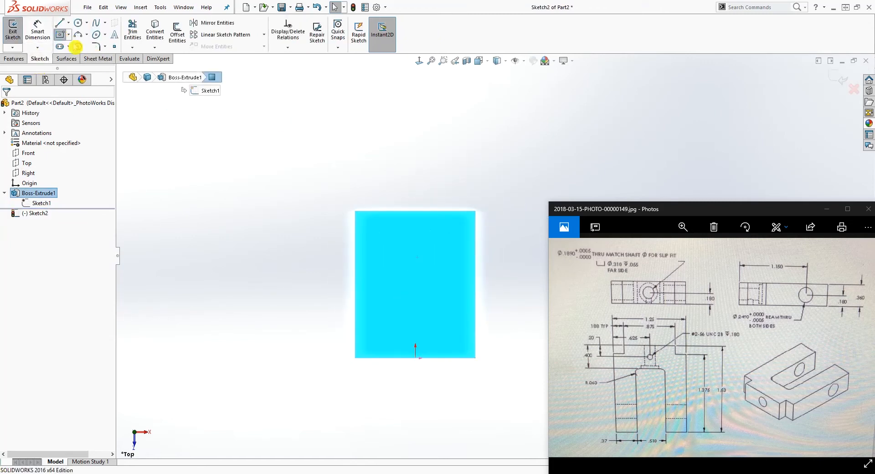
click(68, 35)
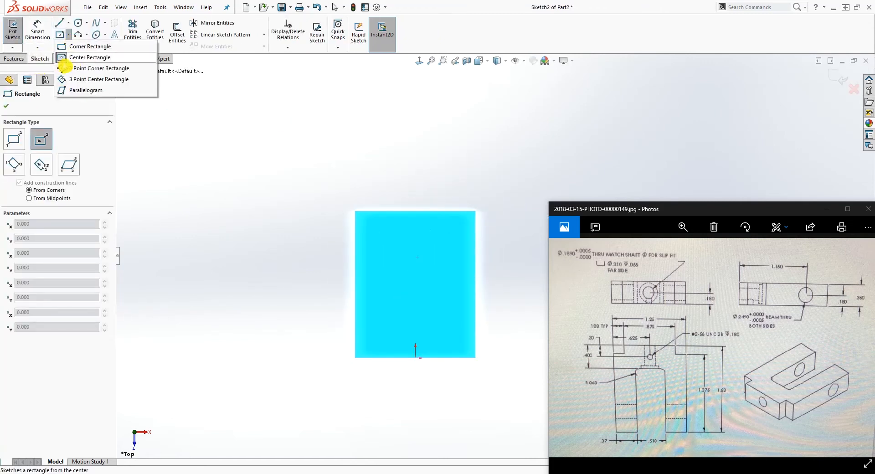
click(65, 57)
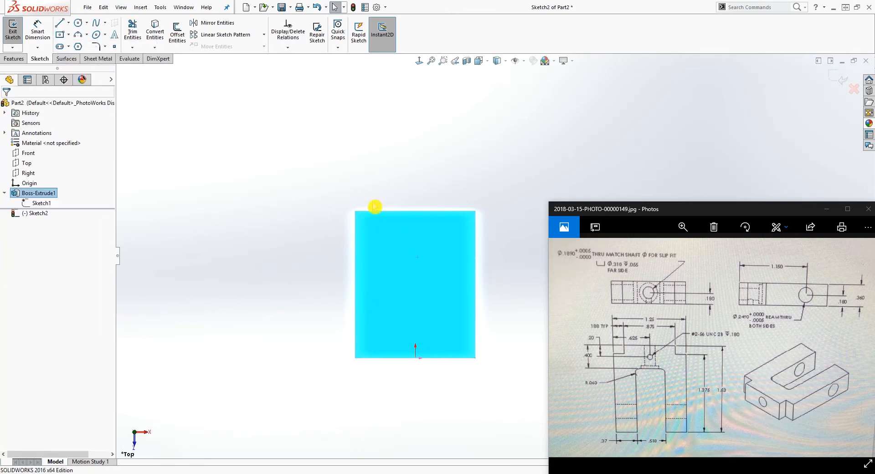
click(60, 34)
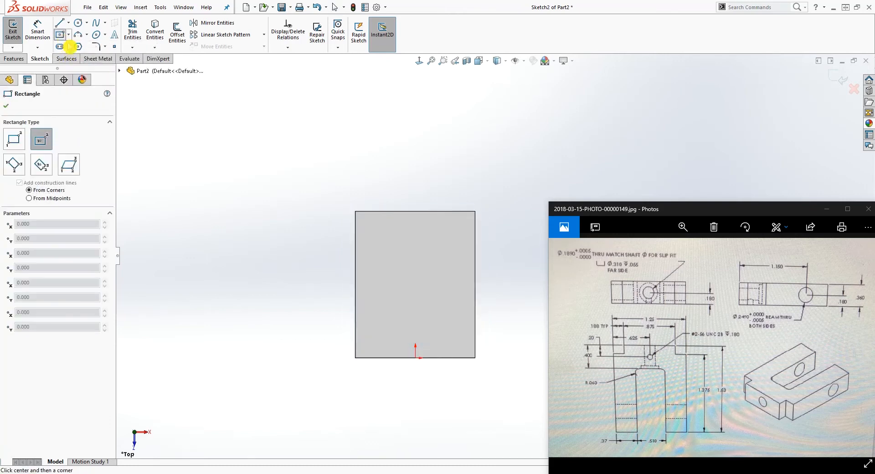
key(Escape)
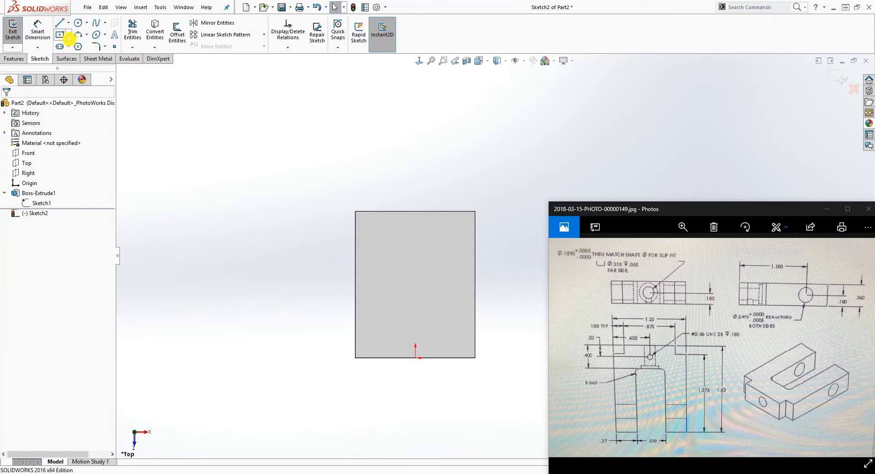
Sketch a center rectangle about 0.70 in wide, centered directly above the origin in the upper half of the block face.
click(68, 36)
click(66, 57)
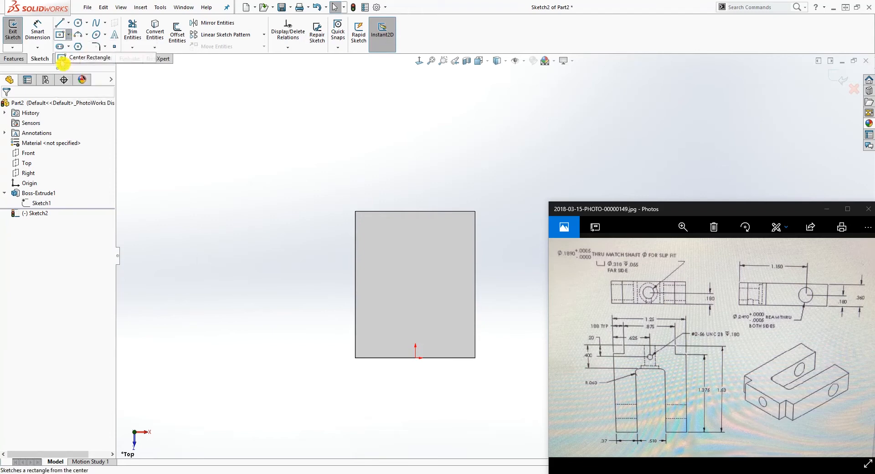
click(415, 243)
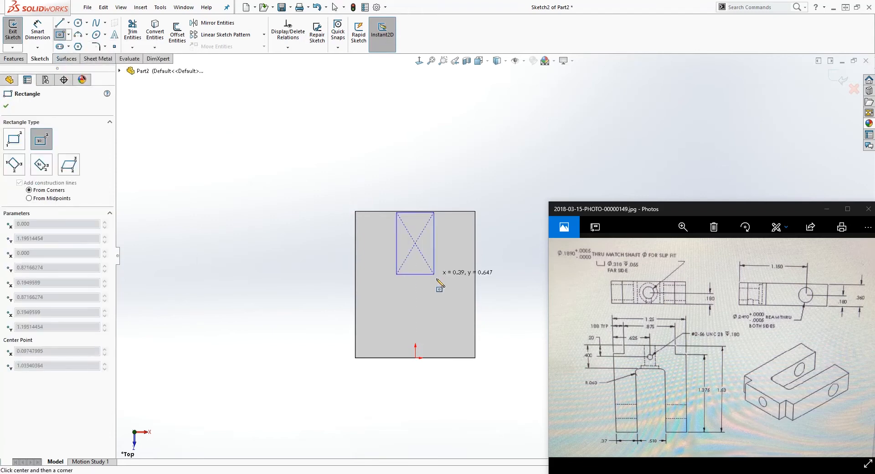
click(448, 302)
key(Escape)
Align the rectangle's center vertically with the origin and snap its upper-right corner onto the block's upper edge.
click(415, 243)
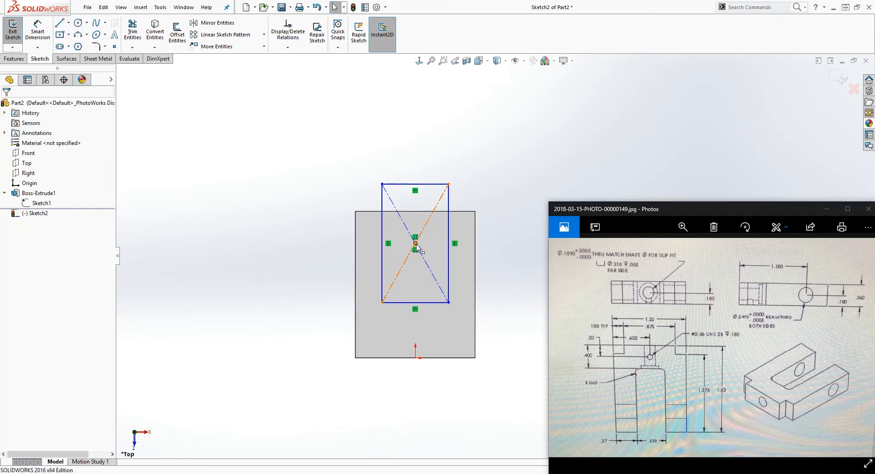
ctrl+click(416, 358)
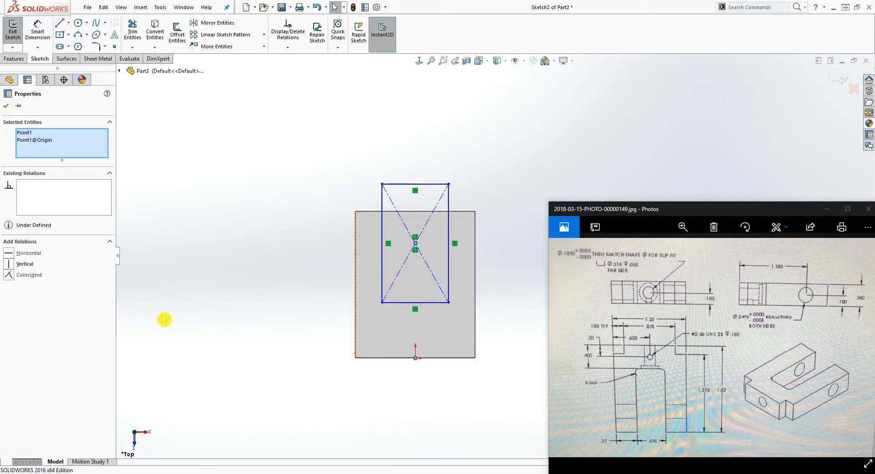
click(12, 270)
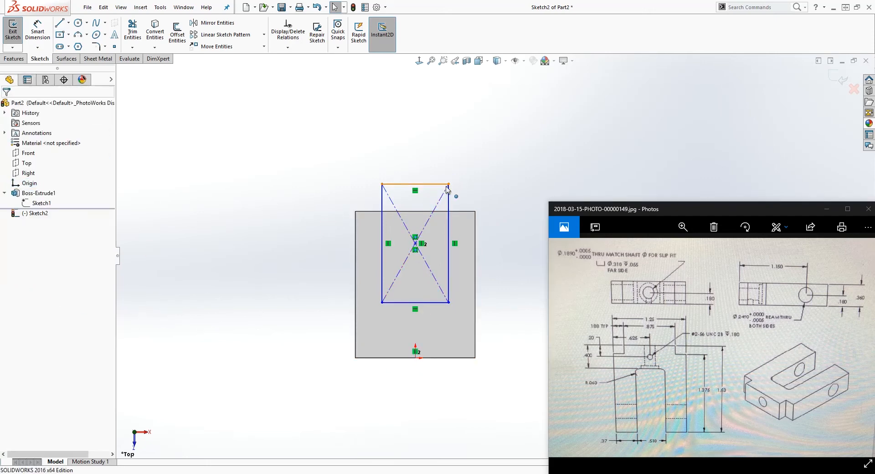
drag(449, 184, 449, 211)
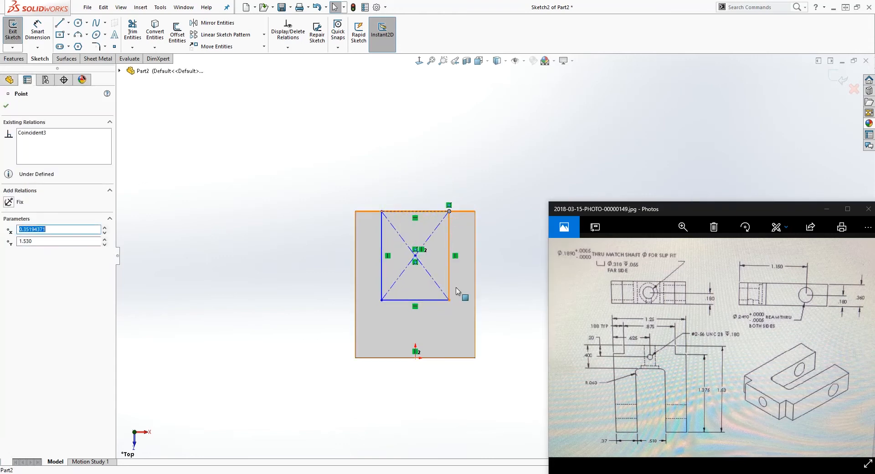
Dimension the rectangle's upper line to a width of 0.51 in.
scroll(515, 273, down, 4)
scroll(504, 265, down, 1)
scroll(449, 248, up, 1)
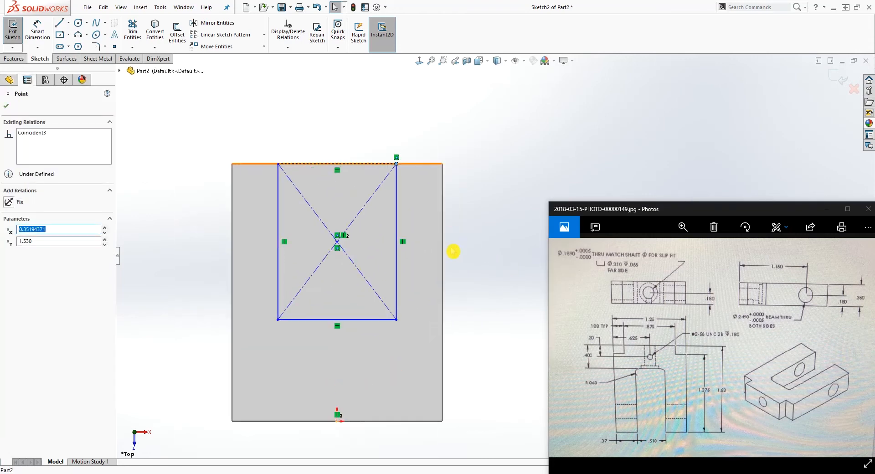
click(450, 250)
right_drag(464, 352, 451, 319)
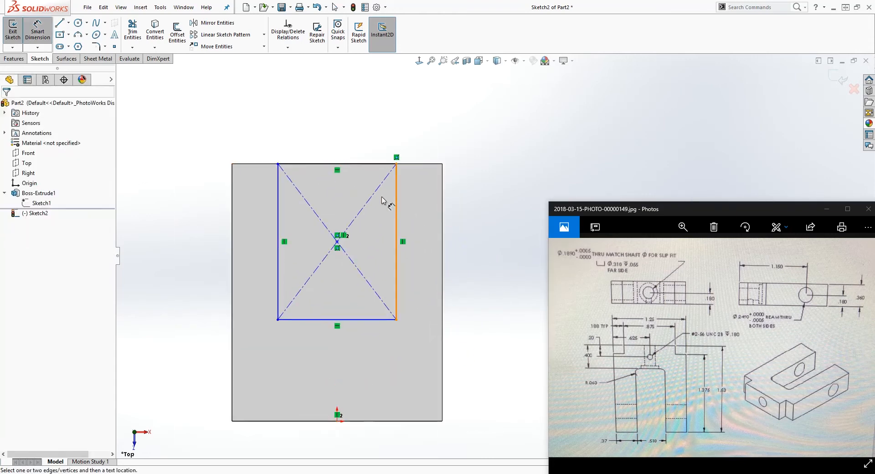
click(362, 163)
click(345, 122)
text(.)
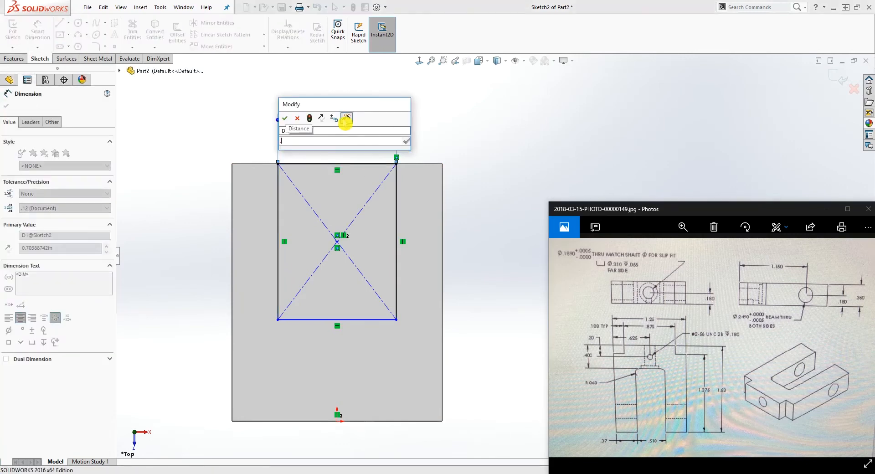
text(51)
key(Return)
key(Escape)
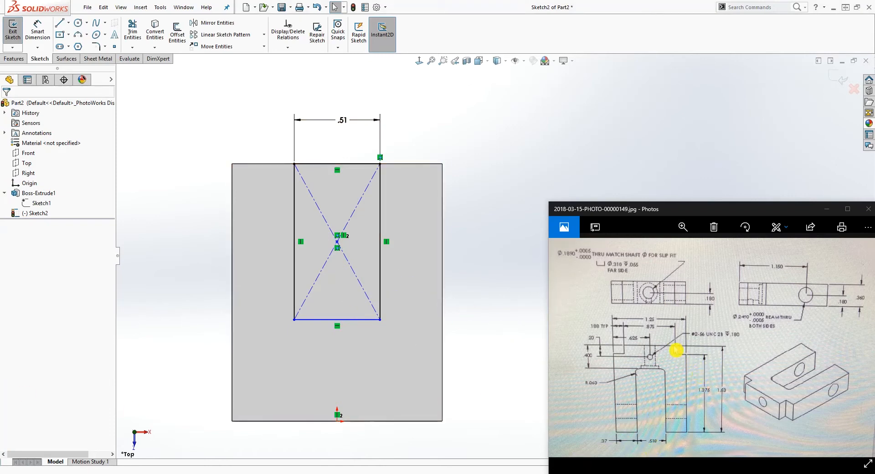
Dimension the distance between the rectangle's lower line and the block's lower edge to 0.4 in.
key(d)
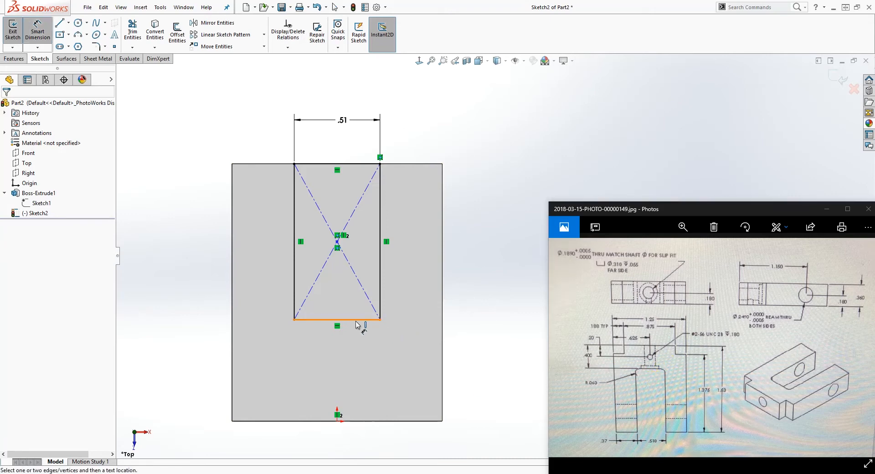
click(360, 320)
click(390, 420)
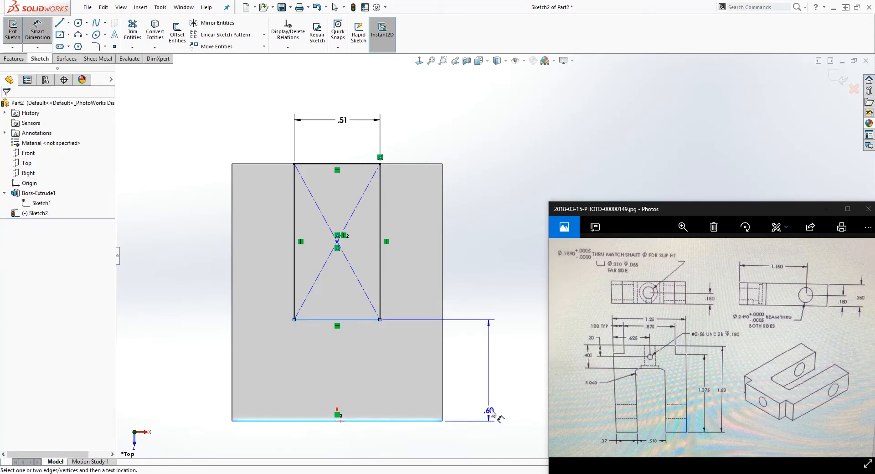
click(499, 405)
text(.4)
key(Return)
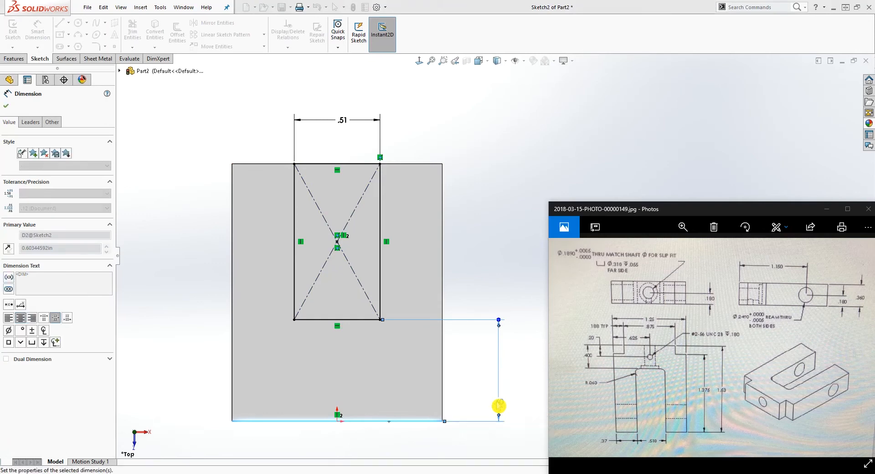
key(Escape)
Cut-extrude the rectangle with the Through All end condition to open the slot in the block.
mouse_move(370, 282)
middle_down()
mouse_move(353, 274)
mouse_move(348, 228)
middle_up()
click(15, 58)
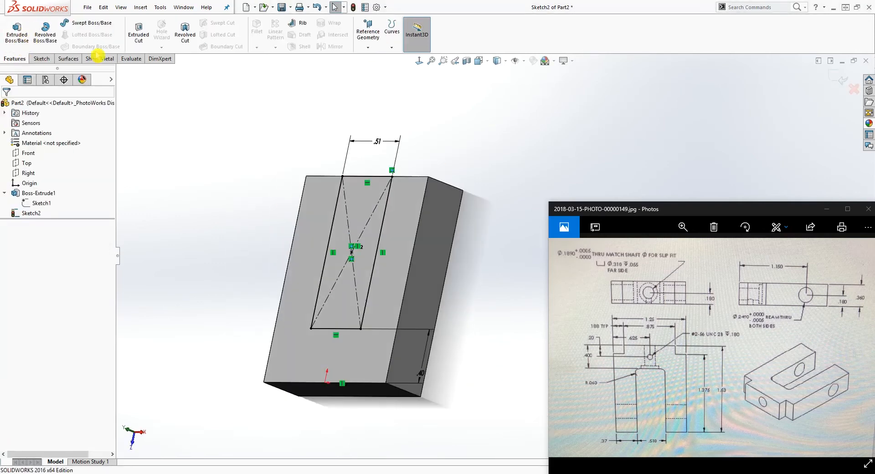
click(139, 32)
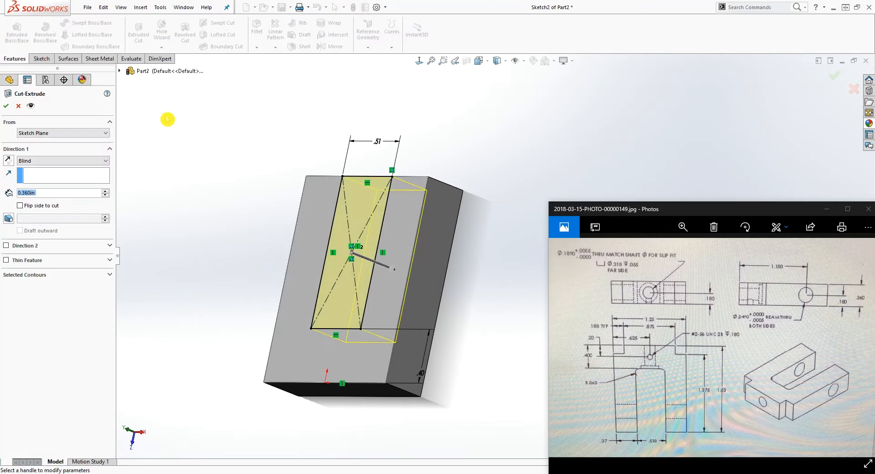
click(71, 160)
click(61, 175)
mouse_move(289, 235)
middle_down()
mouse_move(241, 215)
mouse_move(255, 227)
middle_up()
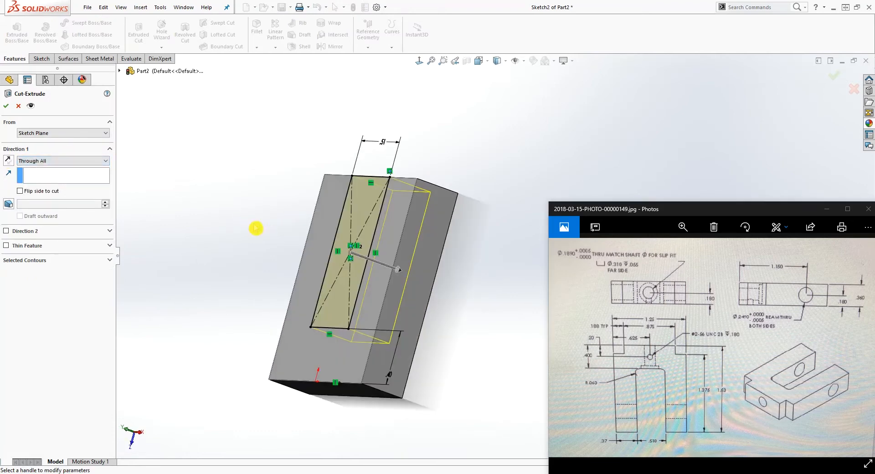
click(5, 108)
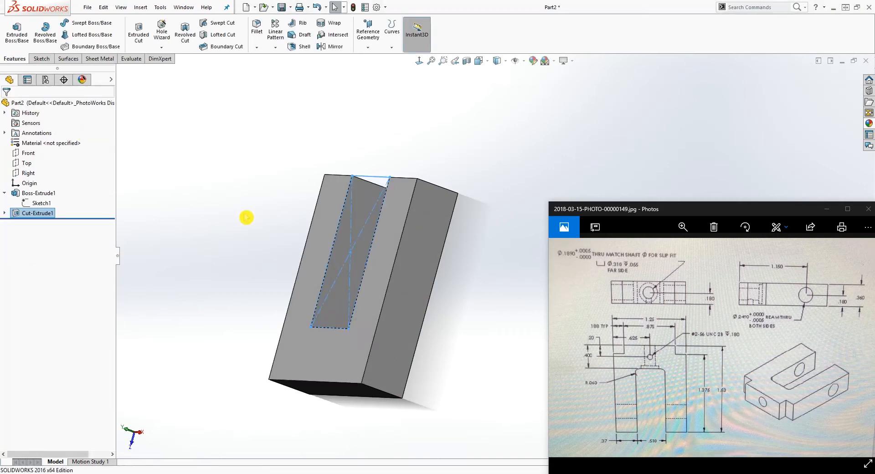
Fillet the two inner corner edges at the closed end of the slot with a symmetric 0.063 in radius.
middle_drag(239, 201, 296, 312)
key(Escape)
click(658, 393)
middle_drag(501, 356, 228, 84)
click(257, 27)
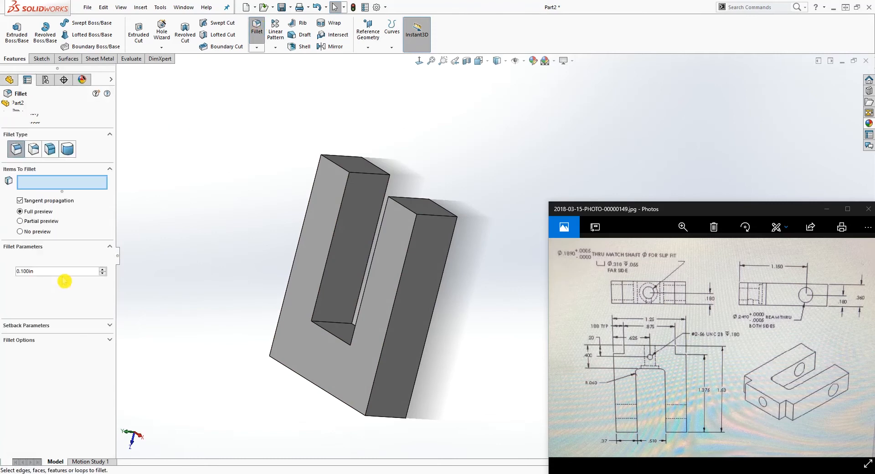
text(.06)
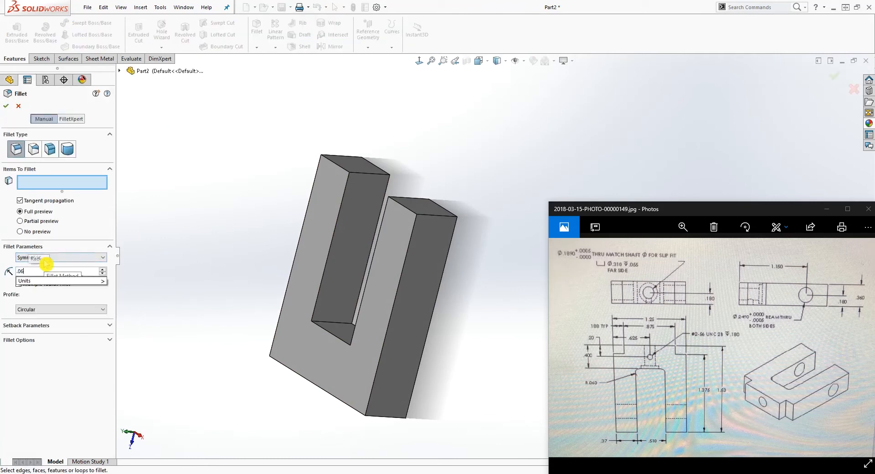
text(3)
key(Return)
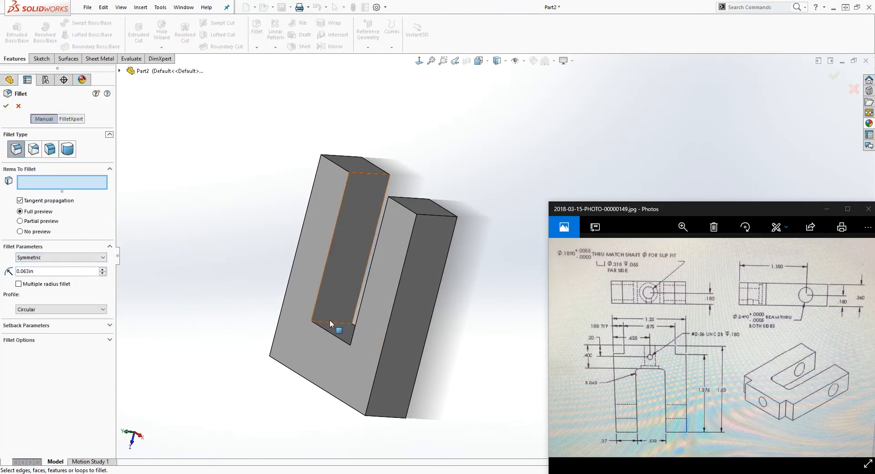
click(331, 324)
middle_drag(331, 325, 395, 391)
click(362, 341)
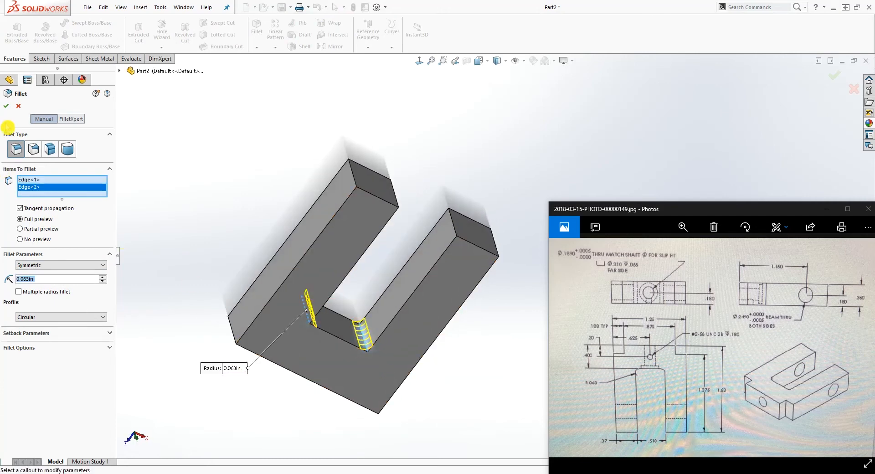
click(6, 106)
Start a new sketch on the U-shaped top face of the block.
middle_drag(273, 283, 219, 137)
click(419, 61)
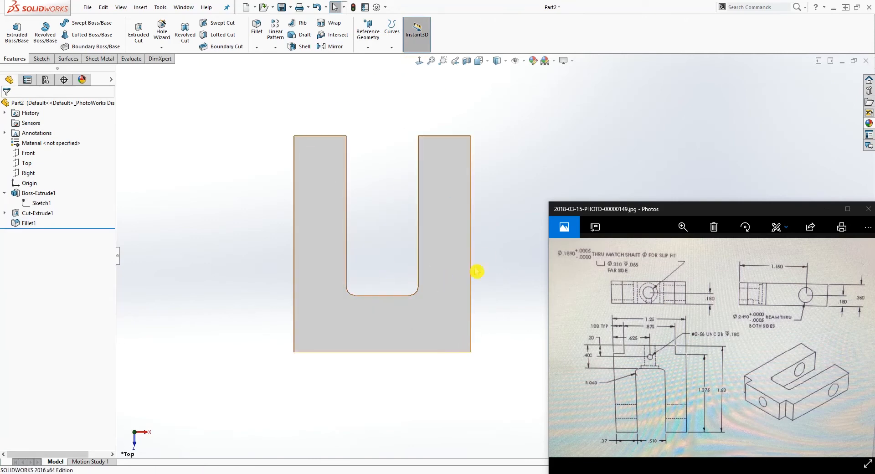
scroll(501, 287, down, 2)
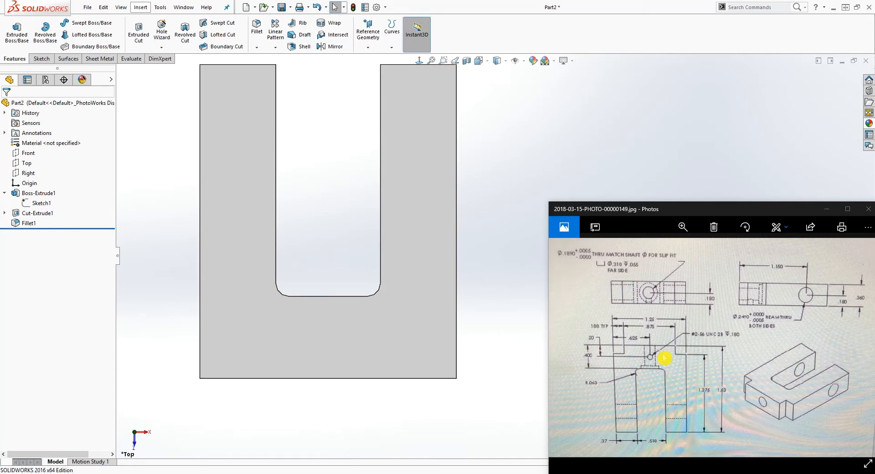
click(31, 59)
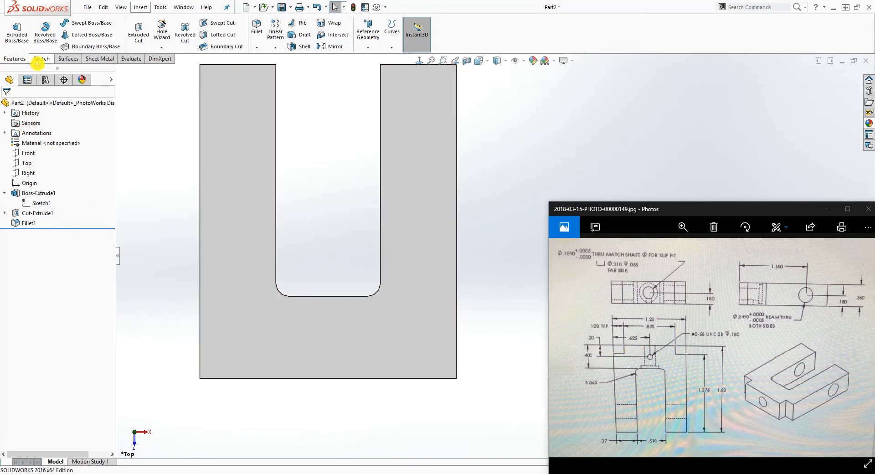
click(271, 328)
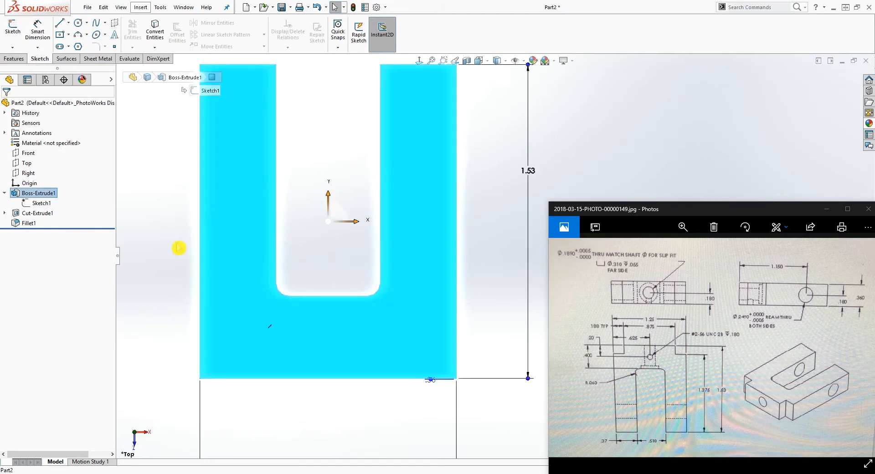
click(14, 58)
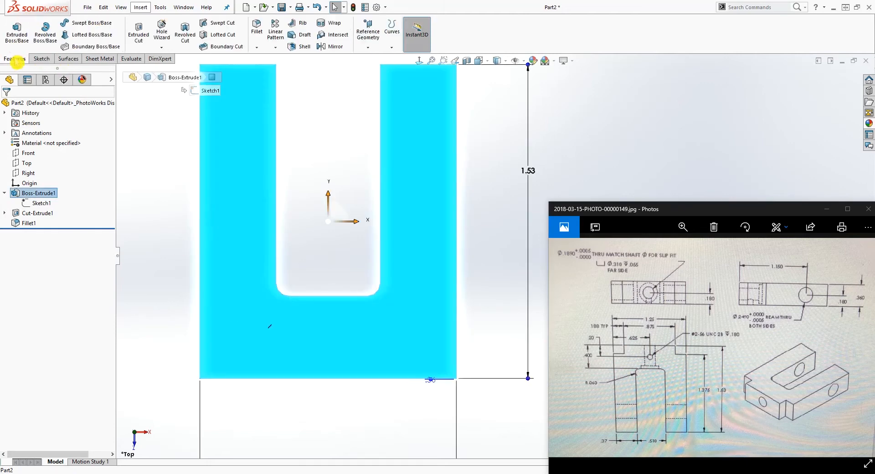
click(40, 60)
click(59, 47)
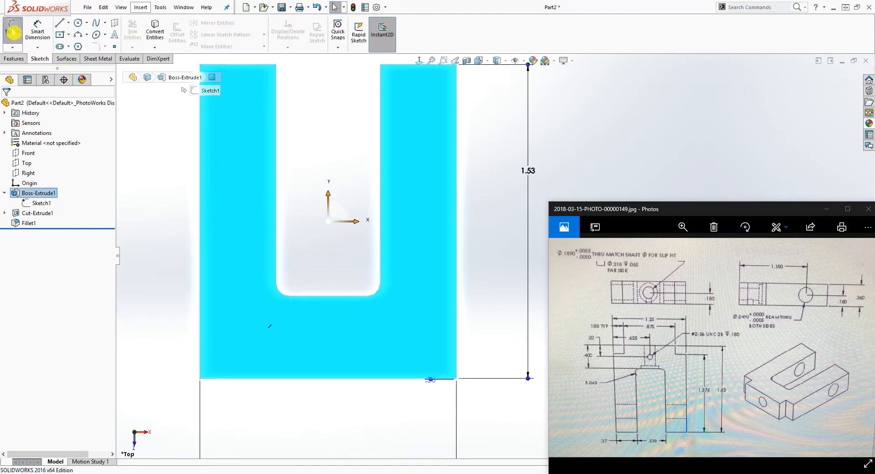
Sketch a corner rectangle about 0.33 by 0.22 in, starting from the lower-left corner of the U-shaped face.
click(60, 34)
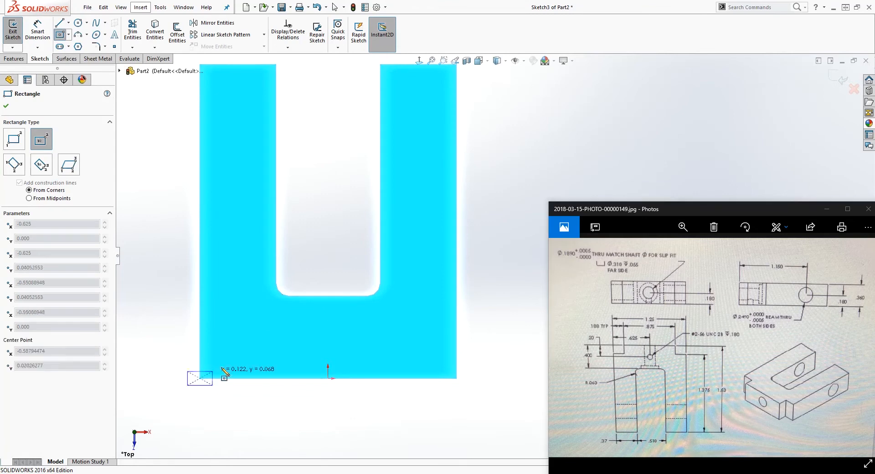
key(Escape)
click(69, 36)
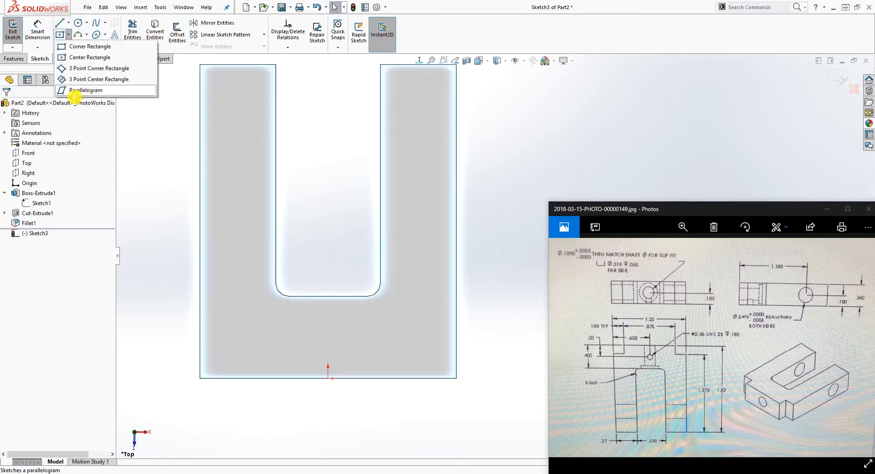
click(73, 46)
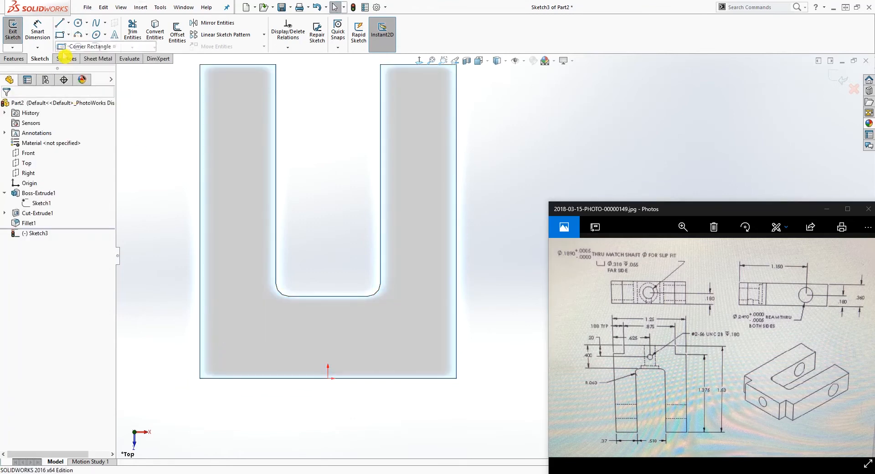
click(200, 378)
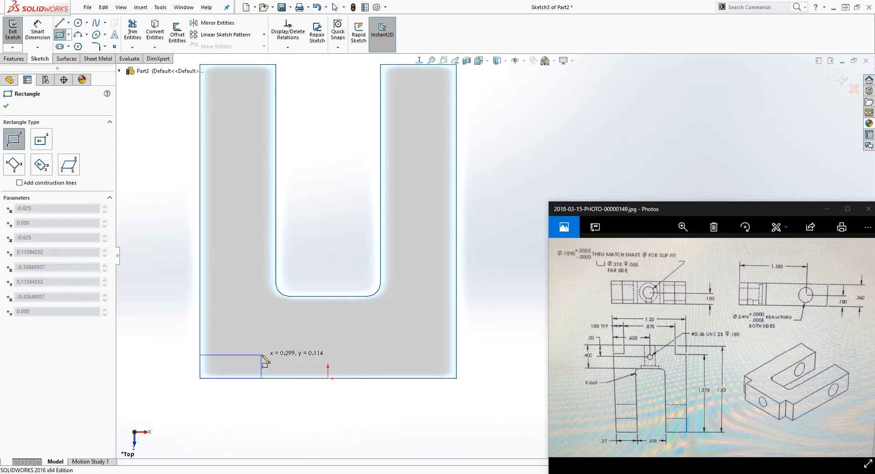
click(266, 334)
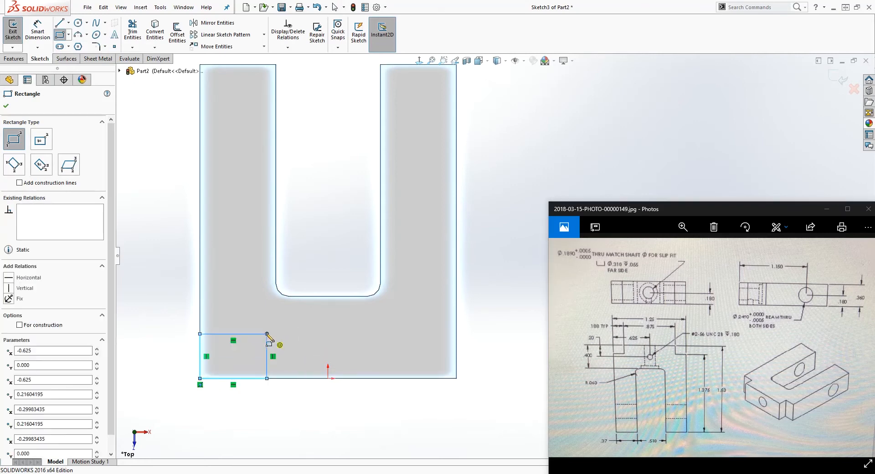
key(Escape)
Dimension the width of the corner rectangle to 0.188 in along its lower line.
scroll(273, 400, up, 1)
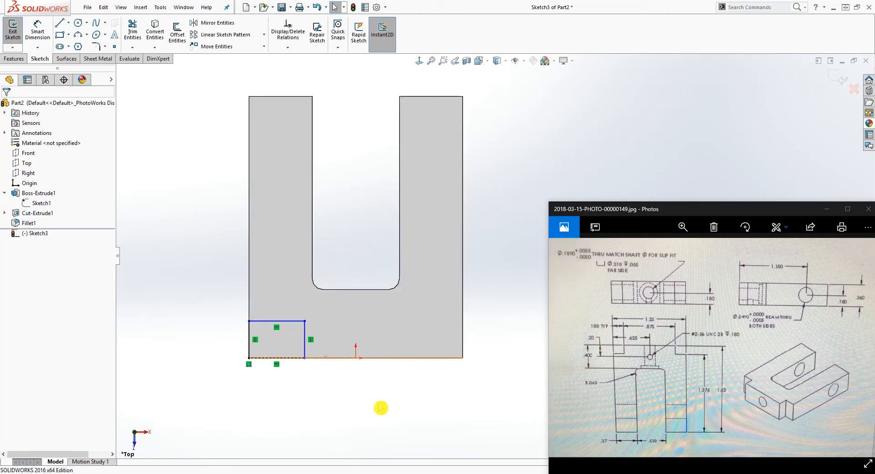
right_drag(276, 433, 269, 364)
click(281, 363)
click(275, 413)
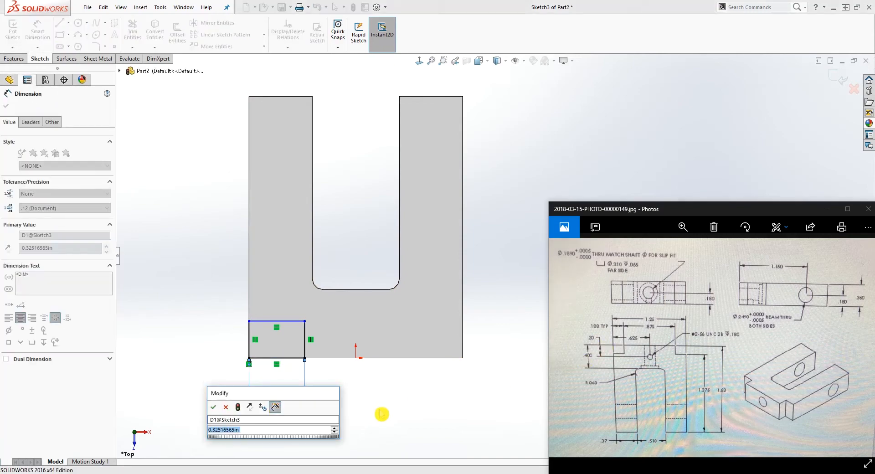
text(.188)
key(Return)
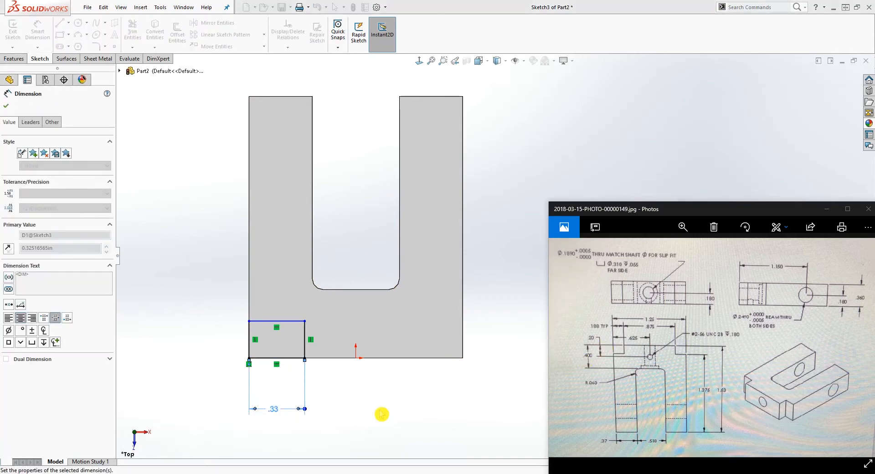
Dimension the distance from the rectangle's upper line to the open end edge of the left arm to 1.375 in.
key(Escape)
click(649, 383)
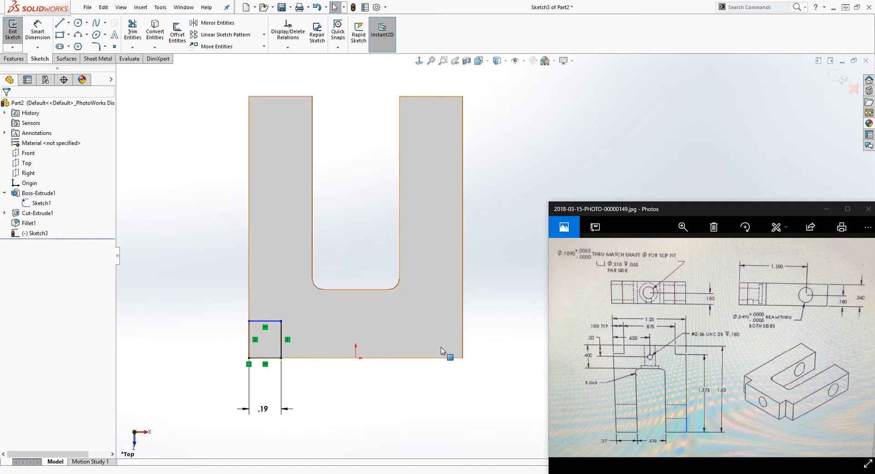
right_drag(393, 413, 378, 366)
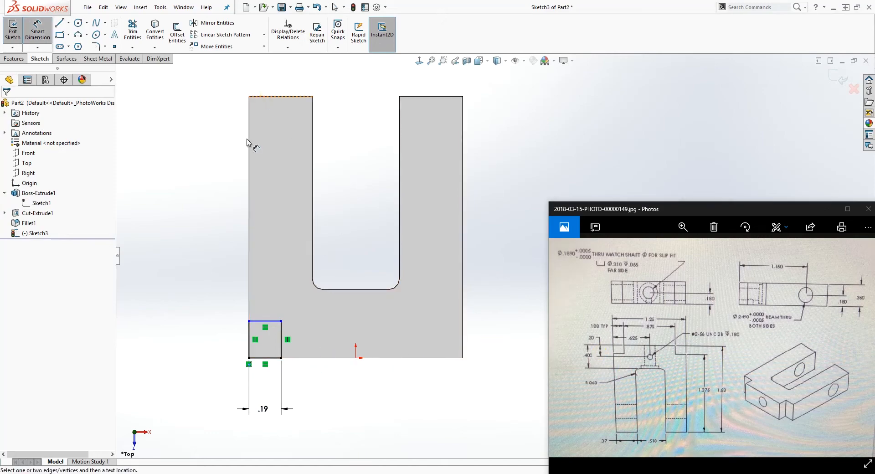
click(261, 321)
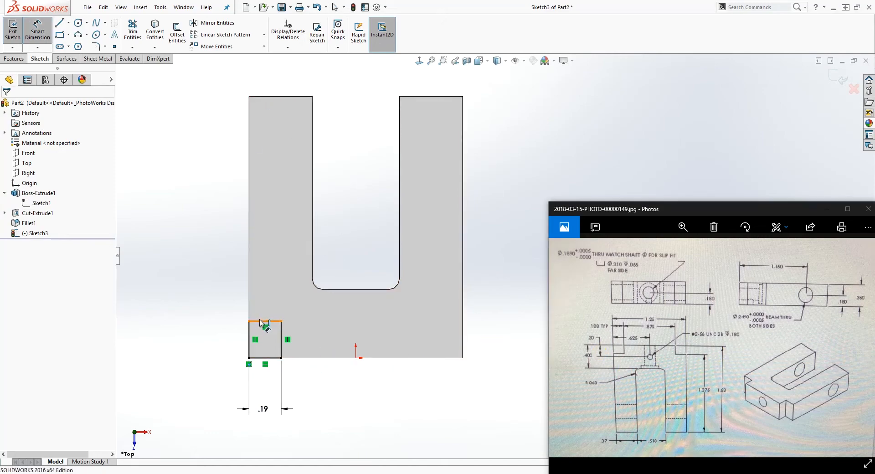
click(274, 97)
click(196, 183)
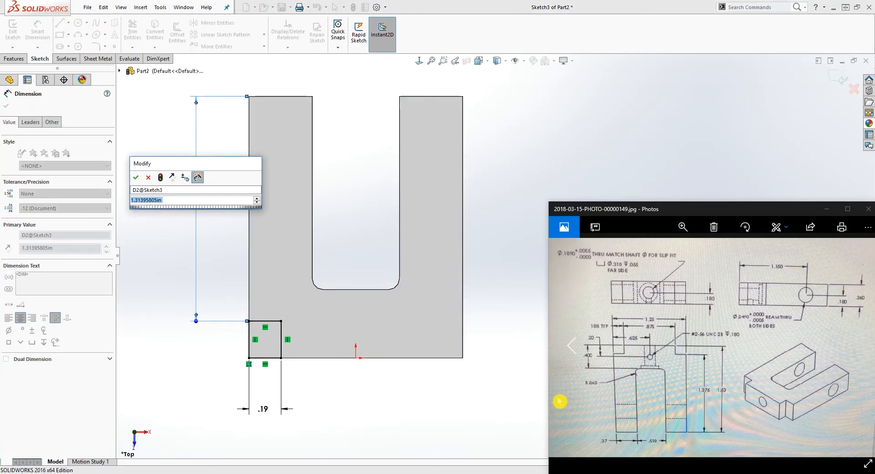
text(1.375)
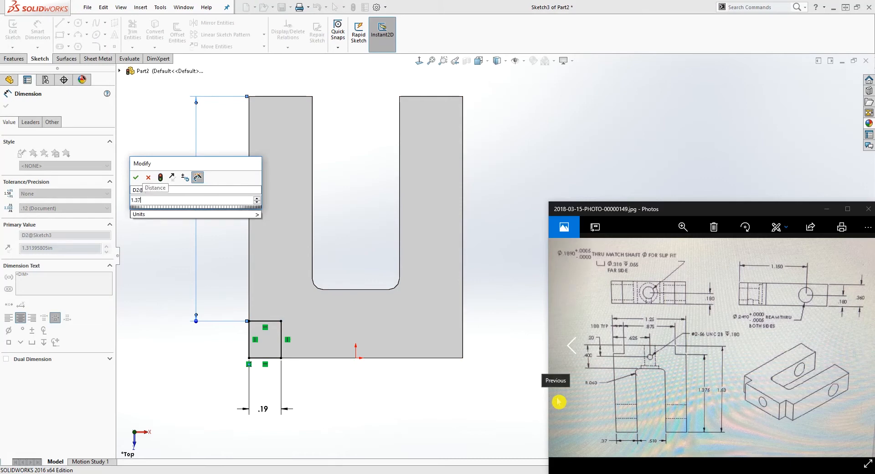
key(Return)
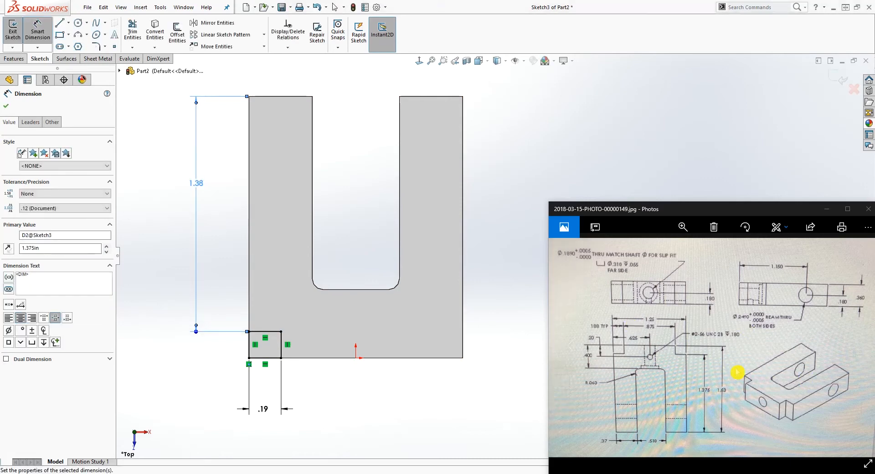
key(Escape)
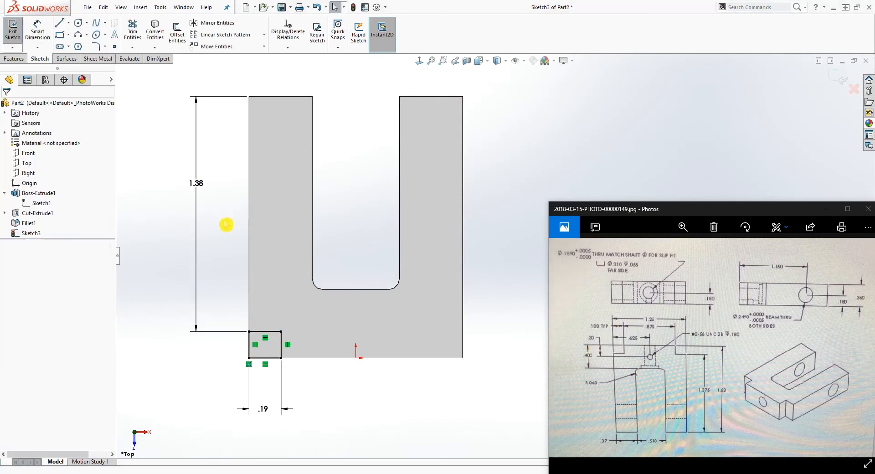
Cut-extrude the corner rectangle Through All to form the first corner notch of the block.
click(14, 58)
click(139, 31)
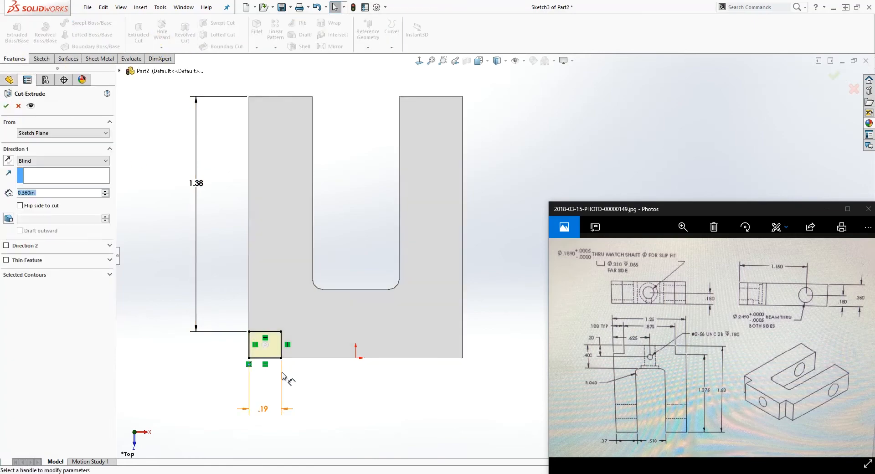
click(60, 161)
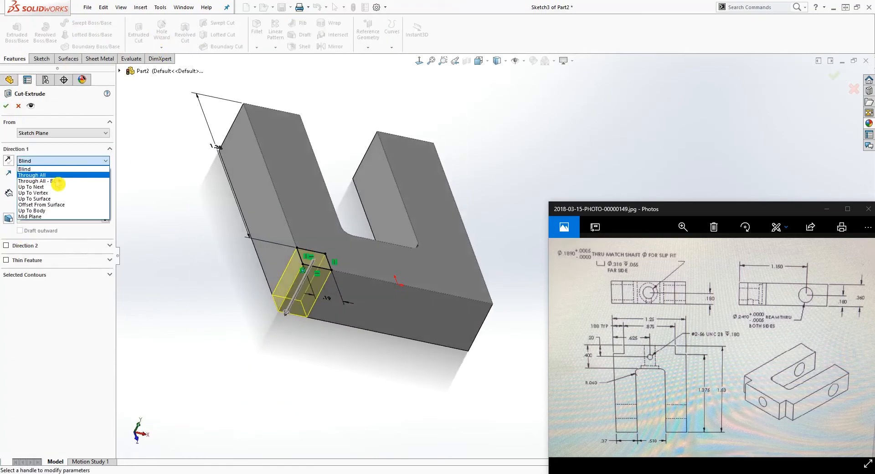
click(32, 175)
click(8, 108)
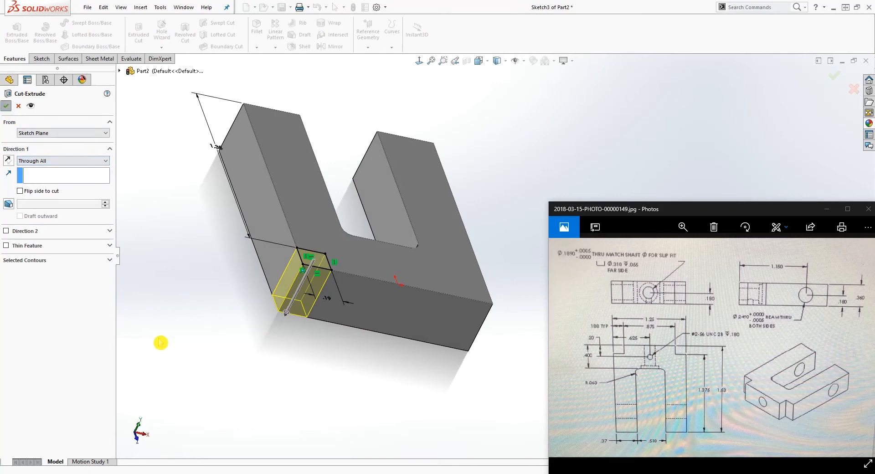
Mirror the corner notch cut (Cut-Extrude2) about the Right plane to the block's opposite corner.
middle_drag(171, 341, 263, 388)
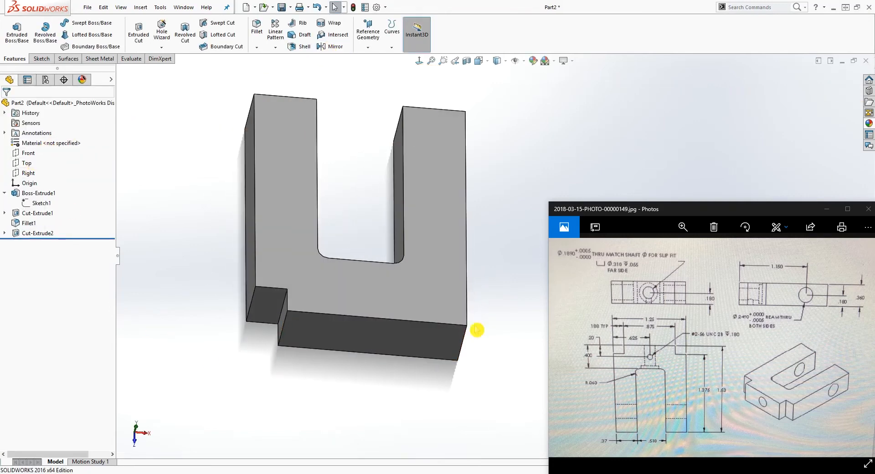
click(330, 47)
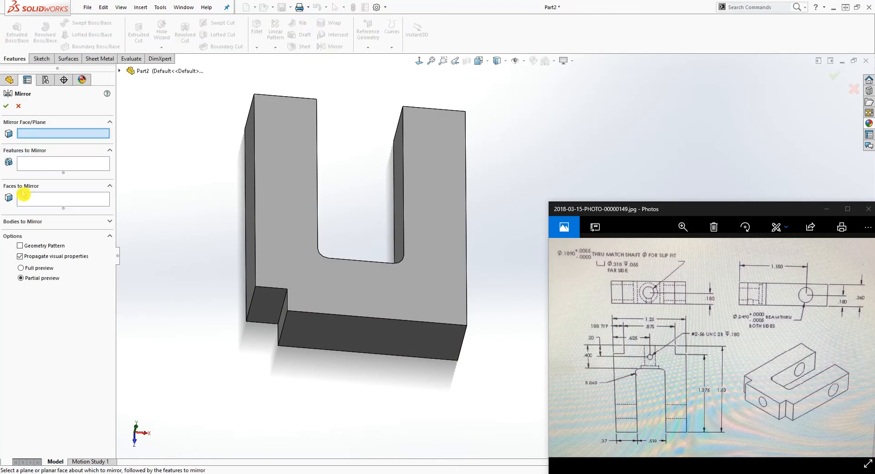
click(120, 71)
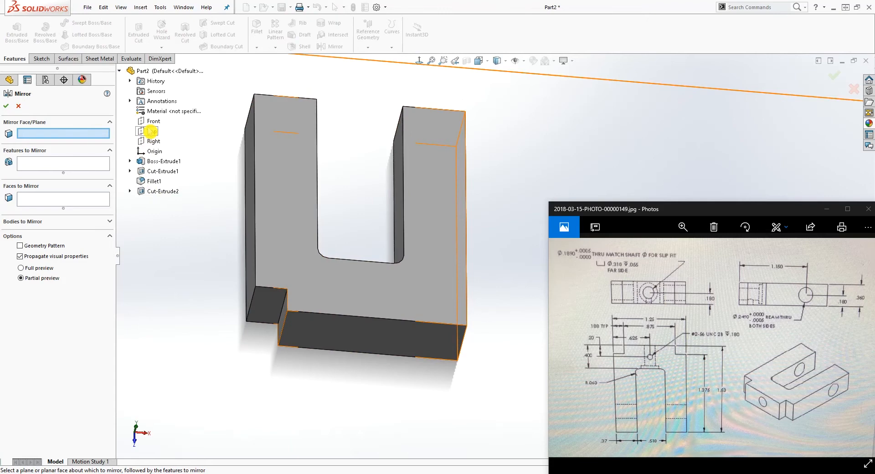
click(154, 141)
scroll(294, 343, up, 5)
middle_drag(318, 328, 237, 275)
click(157, 192)
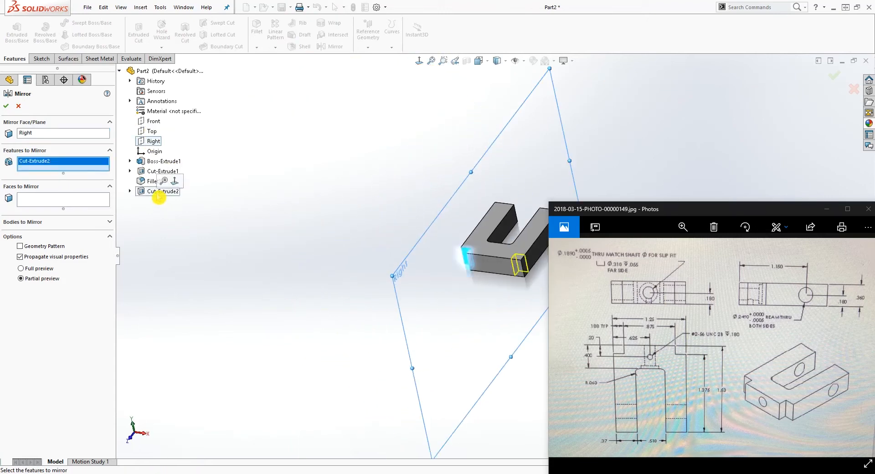
scroll(404, 333, down, 3)
middle_drag(404, 334, 709, 174)
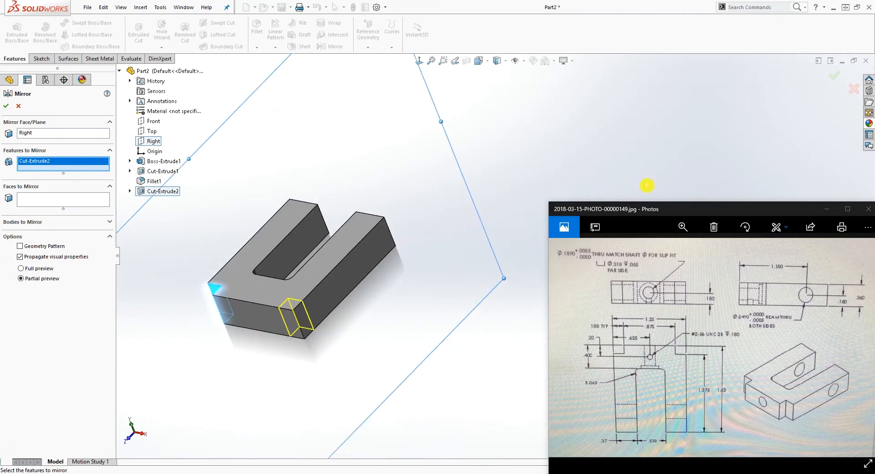
click(8, 108)
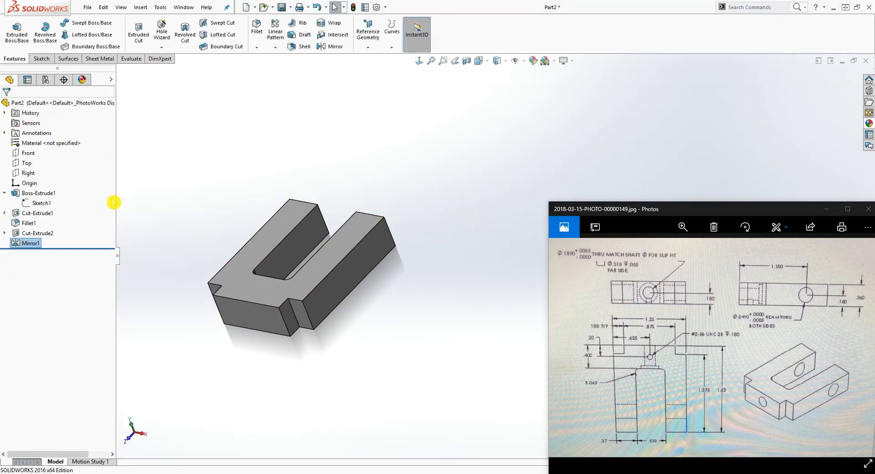
Start a new sketch on the outer side face of the block's right arm and view it face-on.
middle_drag(223, 311, 468, 376)
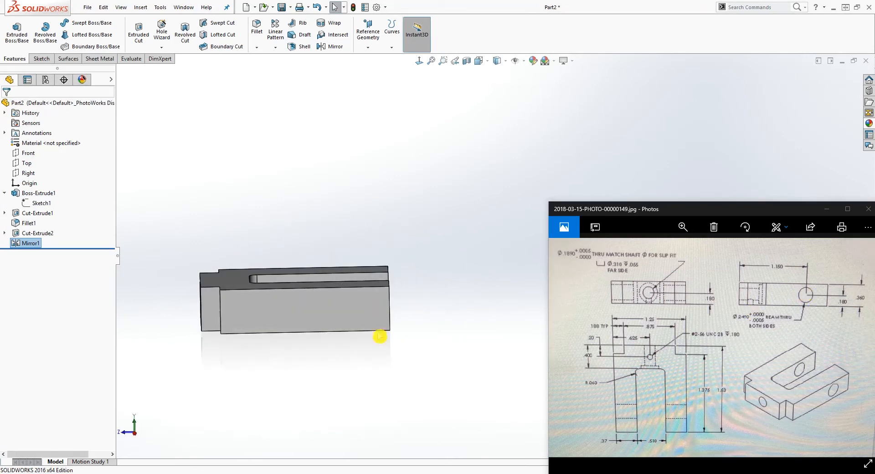
click(351, 308)
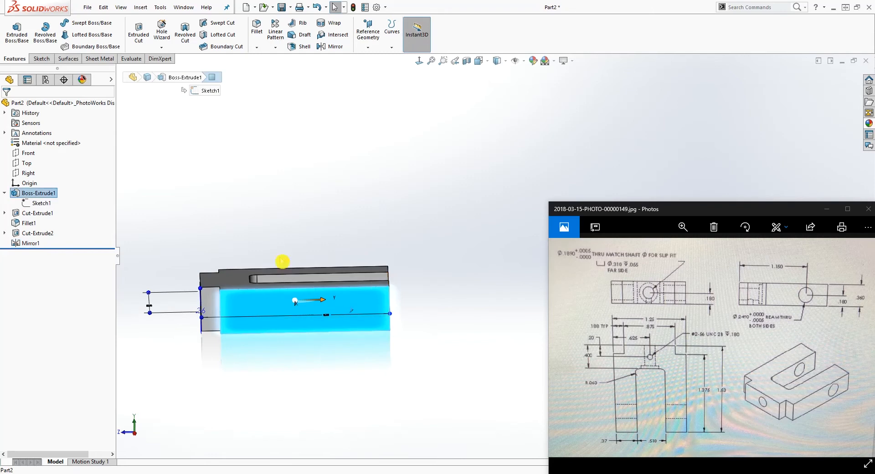
click(40, 58)
click(13, 32)
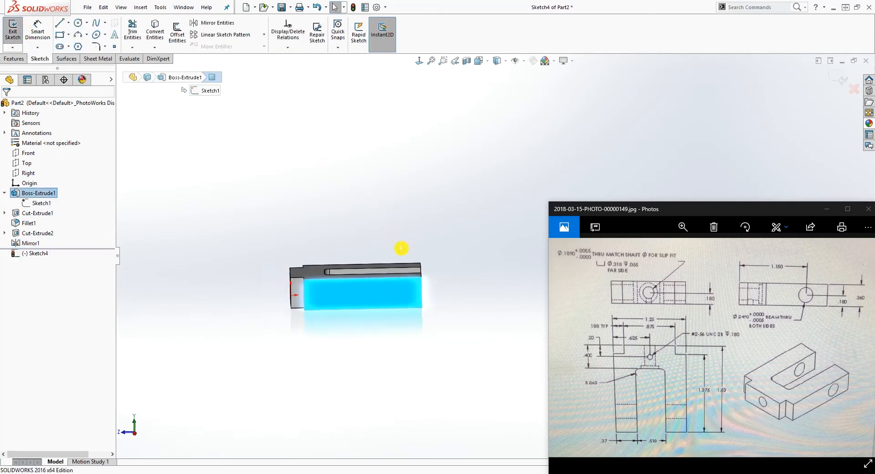
click(418, 61)
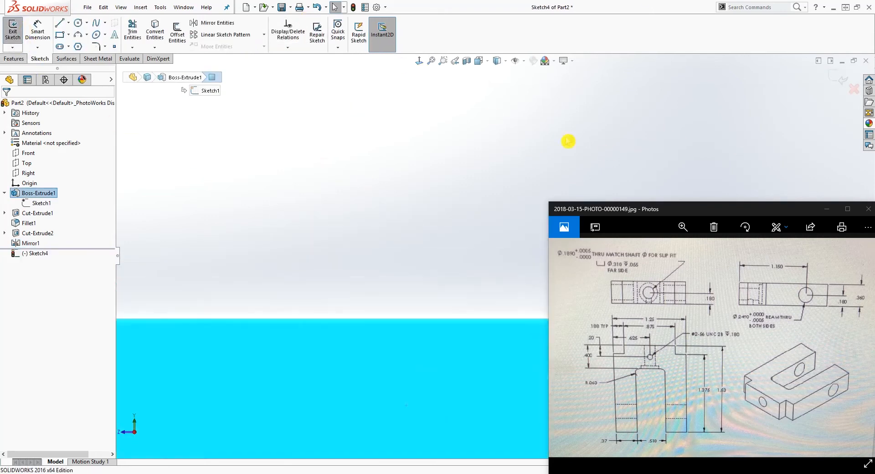
Sketch a circle about 0.22 in in diameter on the side face, near the open end of the arm.
click(77, 25)
drag(433, 276, 469, 249)
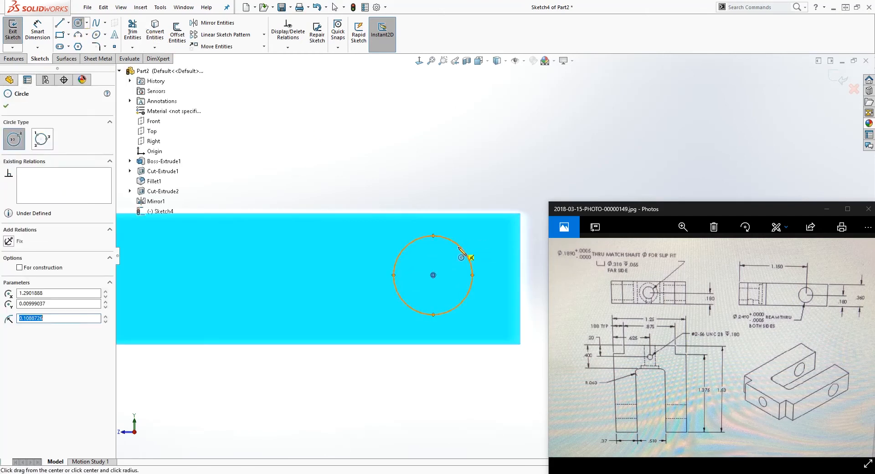
key(Escape)
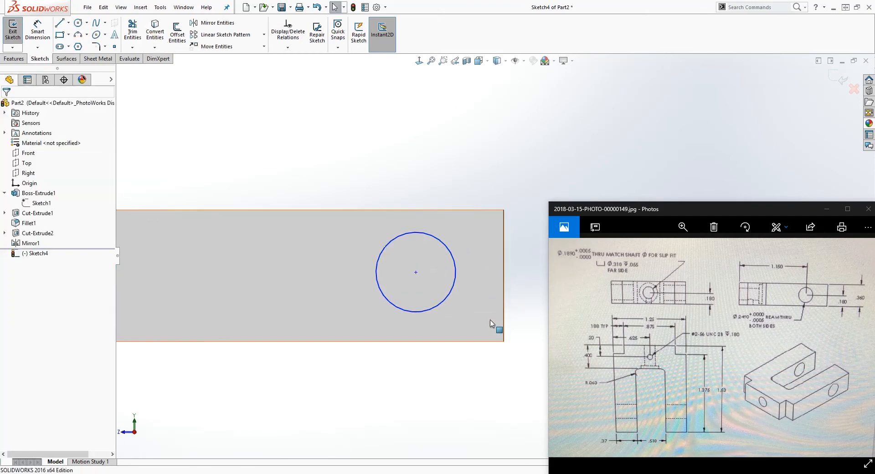
click(455, 301)
Dimension the distance from the notched end edge of the block to the circle's centre to 1.15 in.
scroll(374, 400, up, 3)
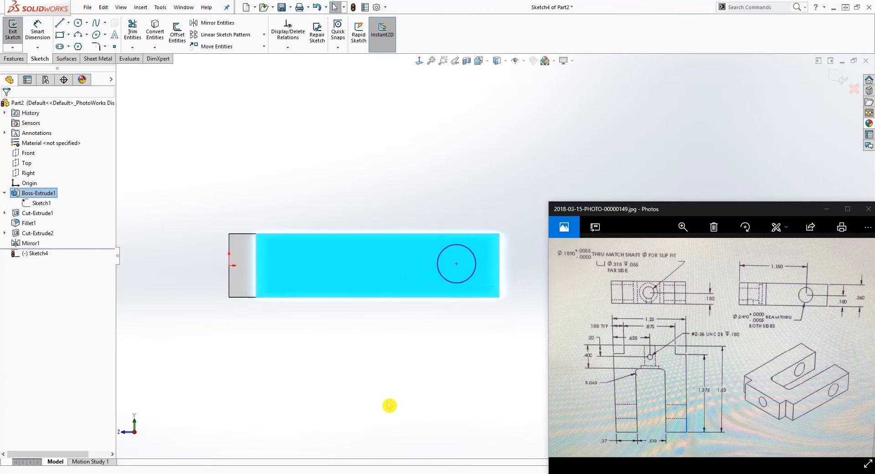
right_drag(390, 395, 378, 355)
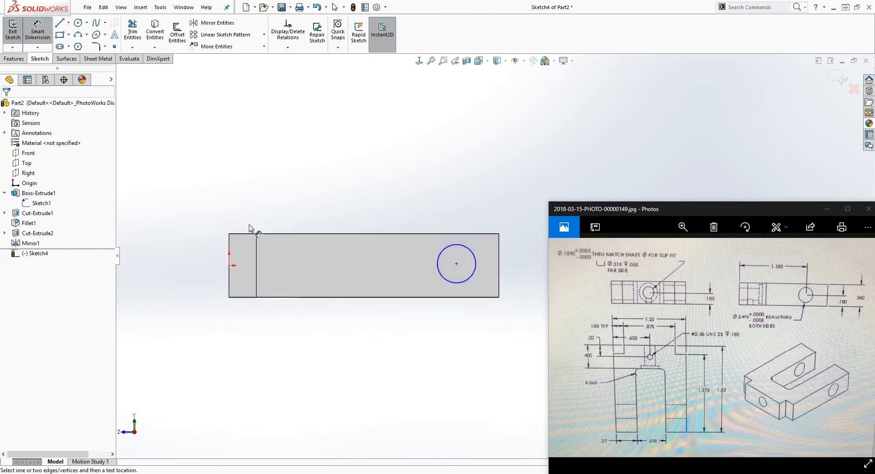
click(229, 243)
click(472, 255)
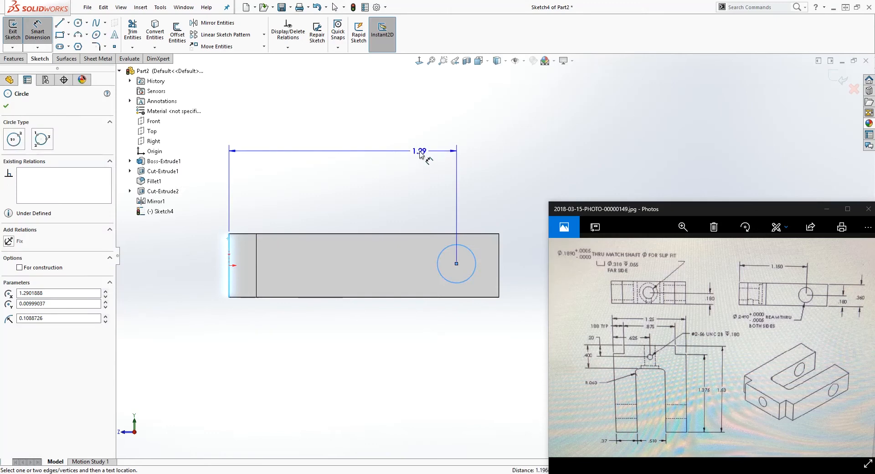
click(419, 150)
text(1.15)
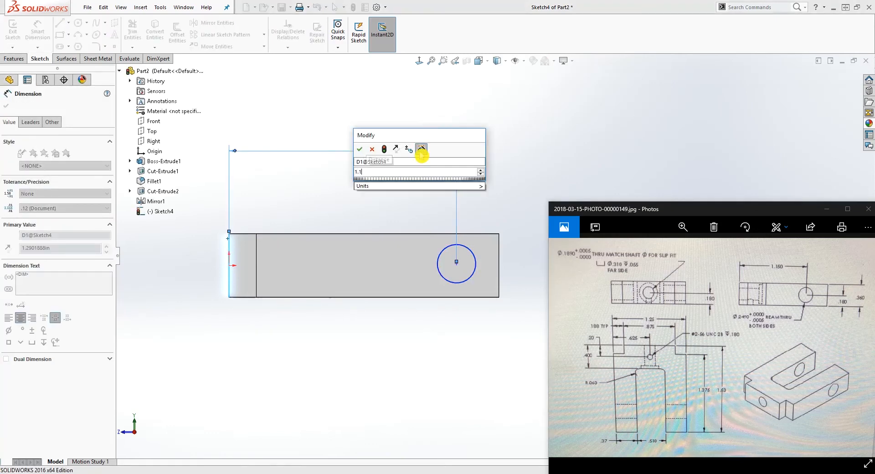
key(Return)
click(371, 314)
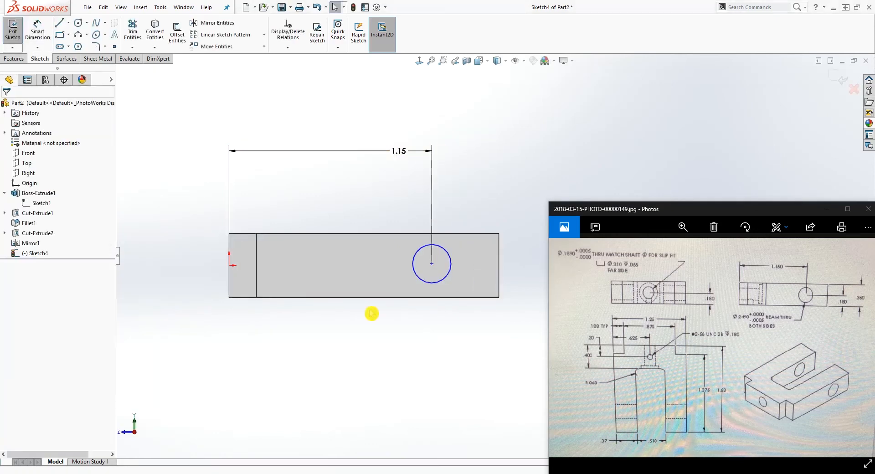
Add a Horizontal relation between the circle's centre and the origin.
click(431, 263)
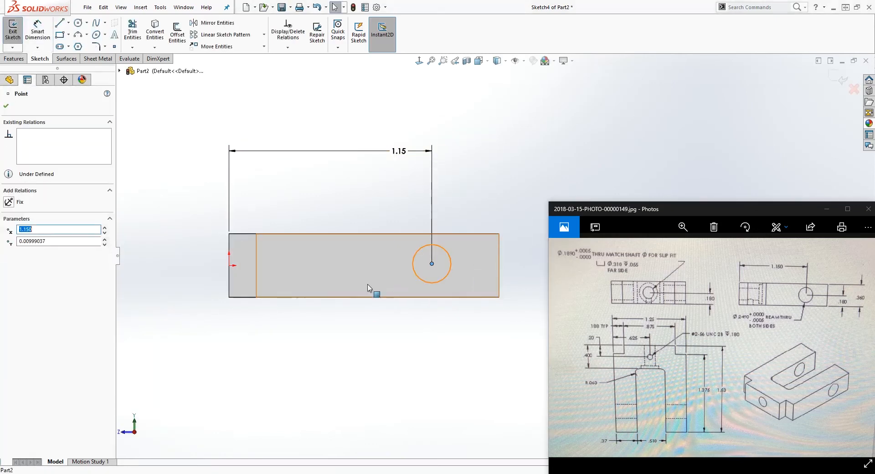
ctrl+click(229, 266)
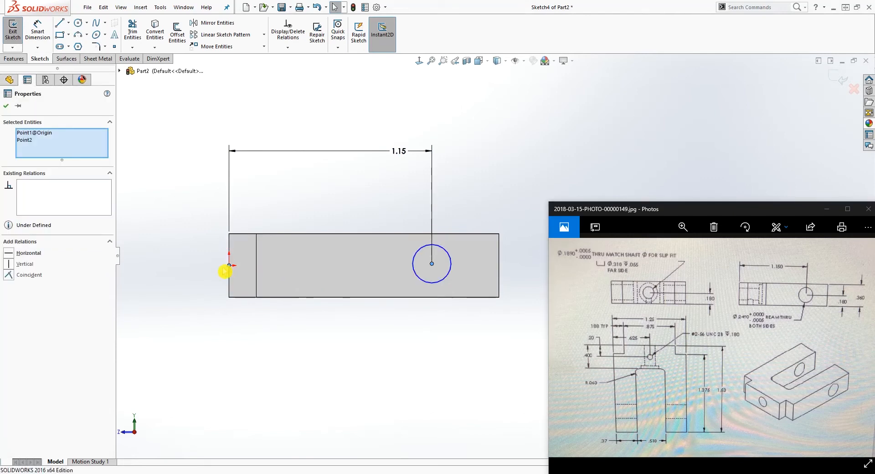
click(9, 253)
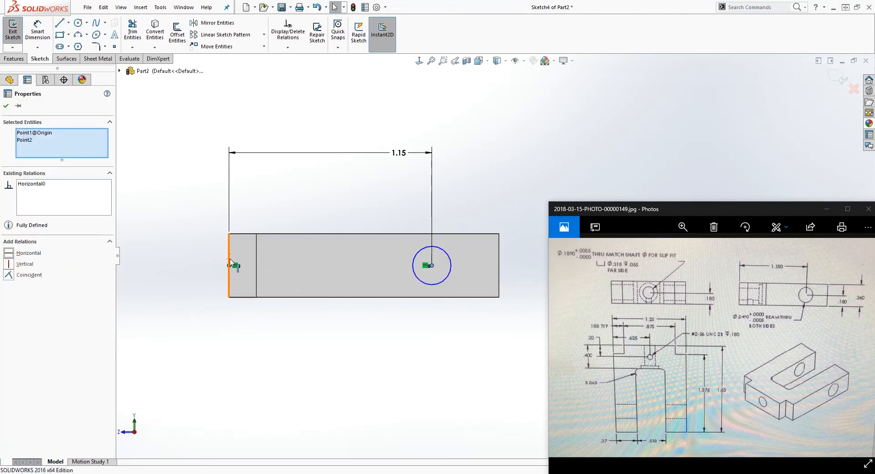
click(412, 355)
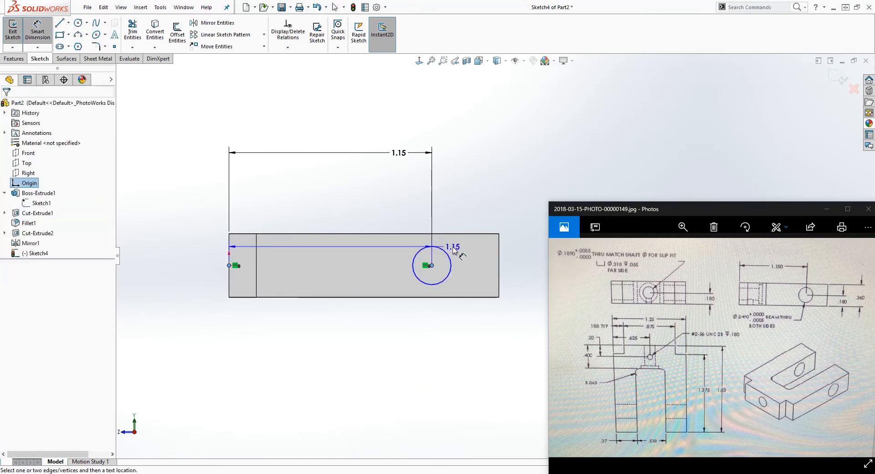
Add a driven vertical dimension between the circle's centre and the lower edge of the side face.
right_drag(449, 368, 445, 335)
click(431, 266)
click(436, 297)
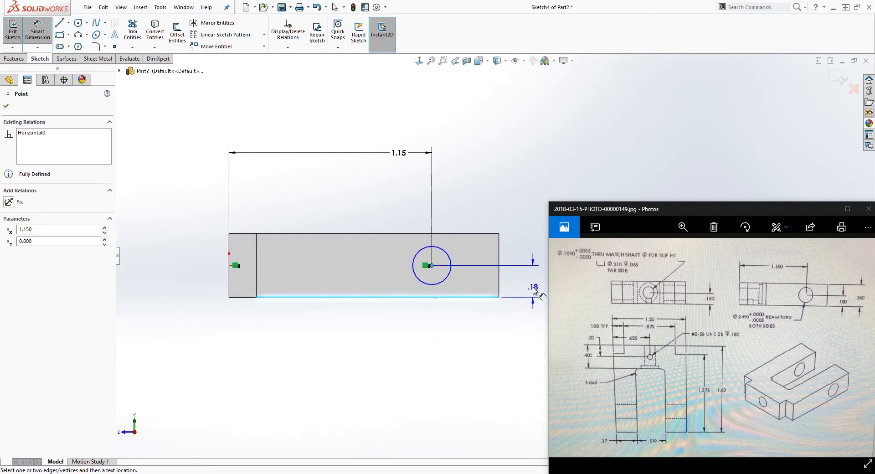
click(533, 289)
click(426, 131)
Dimension the diameter of the circle on the side face and set it to .249 in.
scroll(478, 262, up, 2)
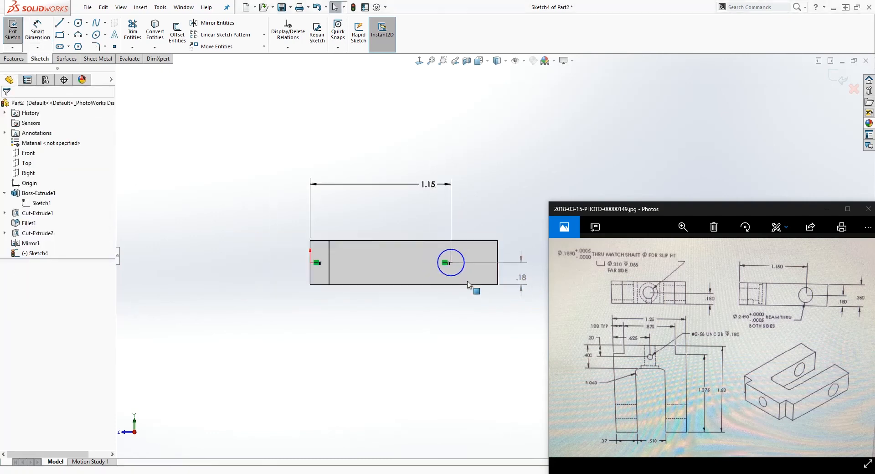
scroll(460, 283, down, 2)
click(435, 275)
click(421, 300)
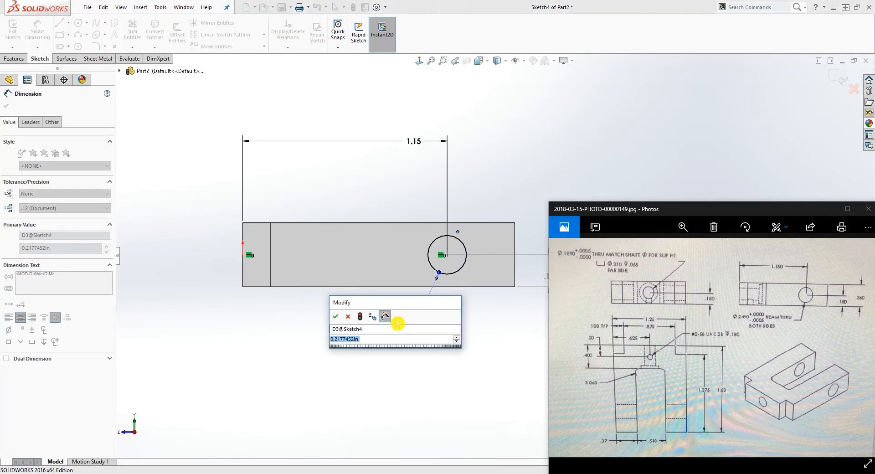
text(2)
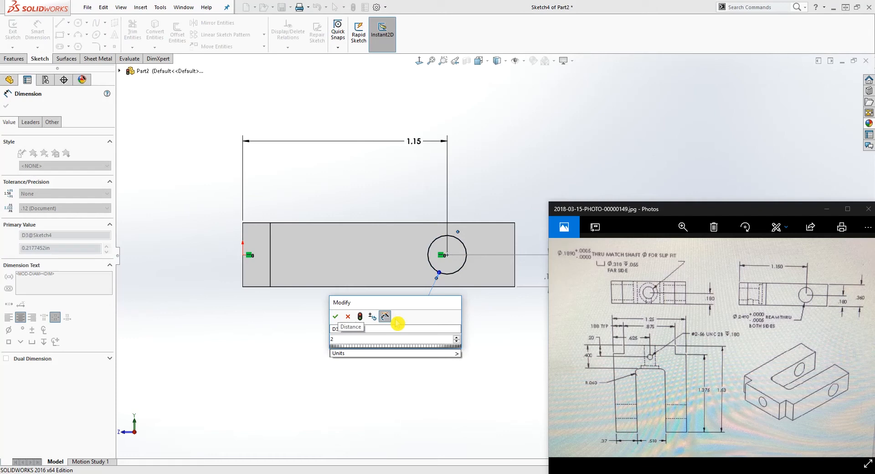
click(848, 209)
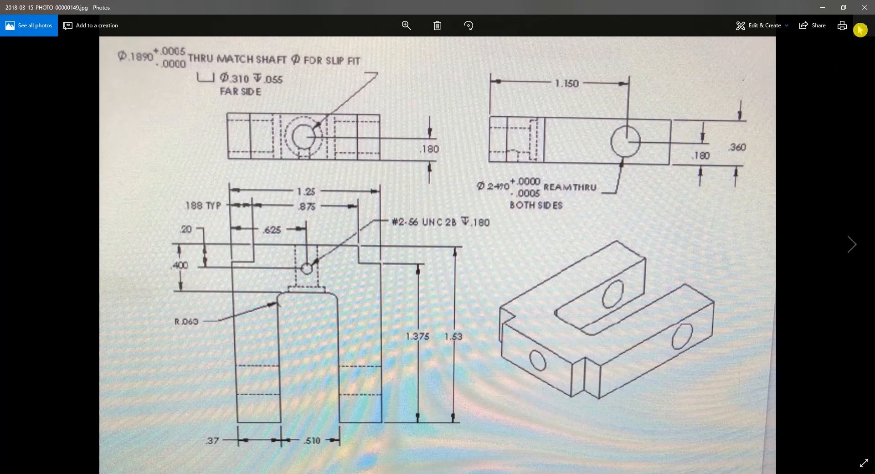
click(843, 7)
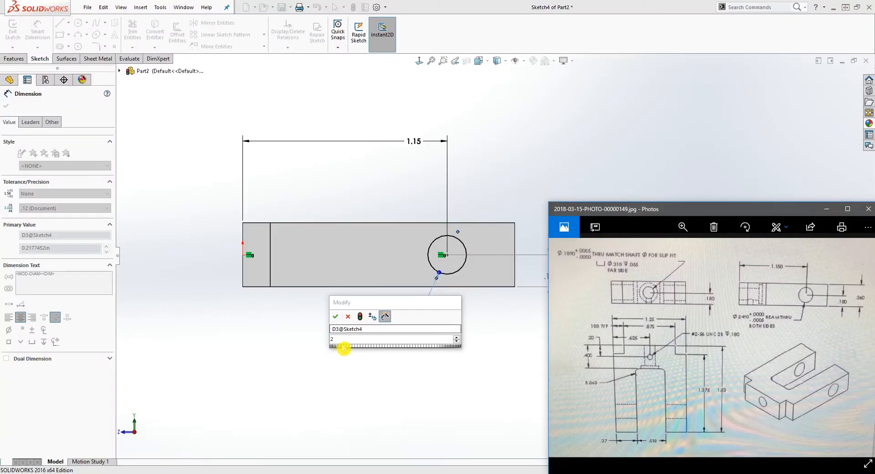
click(320, 340)
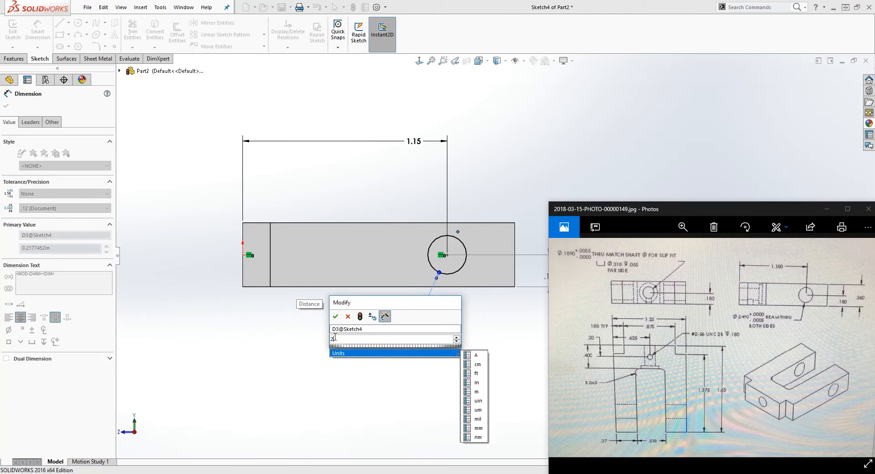
drag(339, 339, 304, 339)
text(.25)
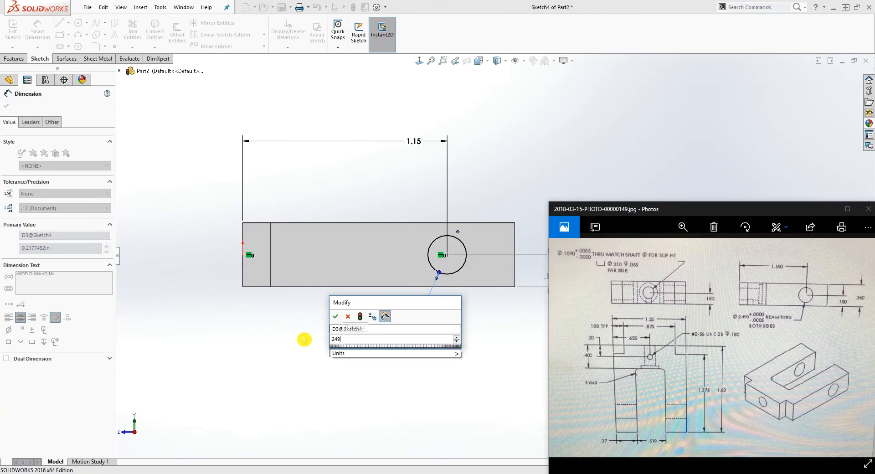
key(Return)
key(Escape)
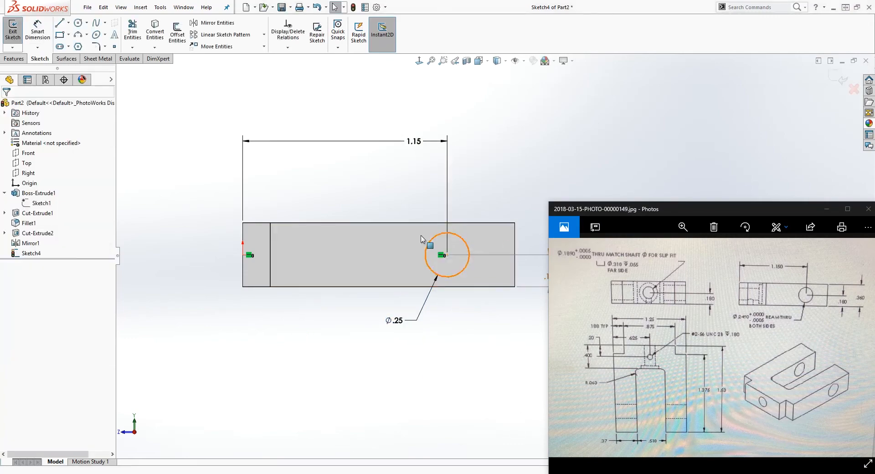
Extrude-cut the circle Through All to make the cross hole through both arms.
click(14, 58)
click(139, 32)
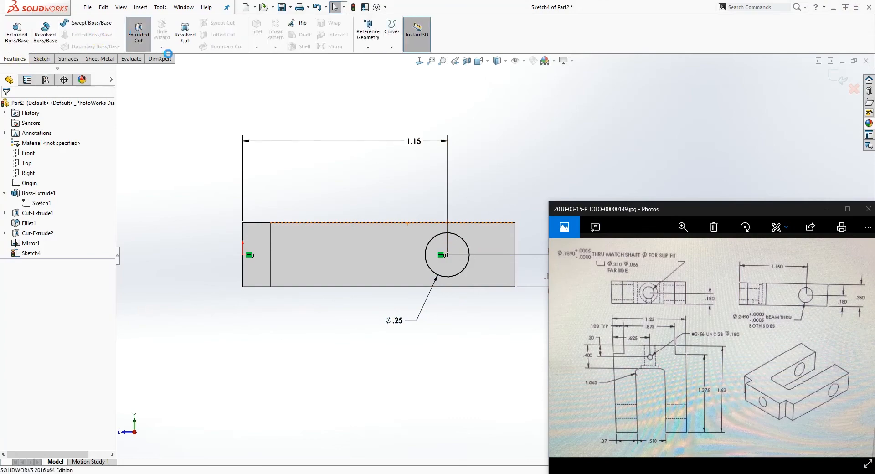
click(81, 162)
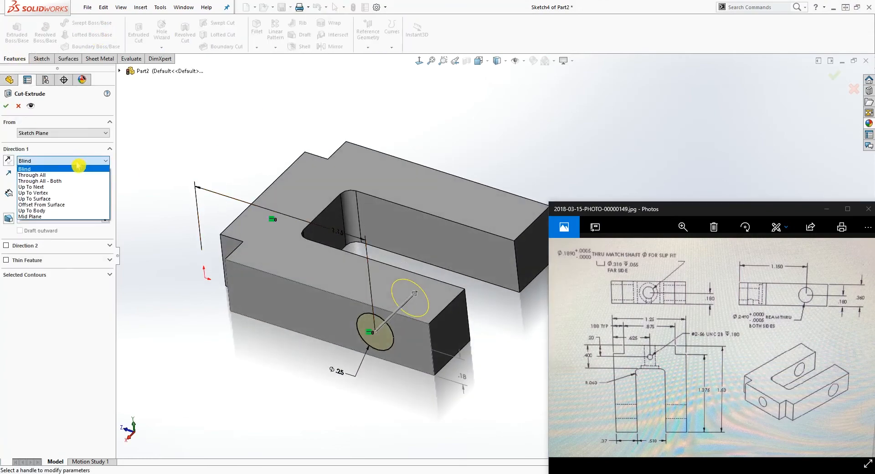
click(51, 176)
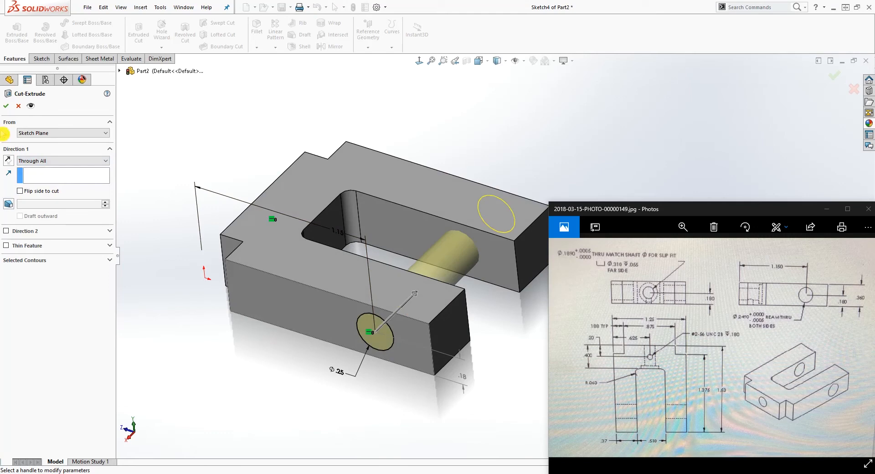
click(6, 105)
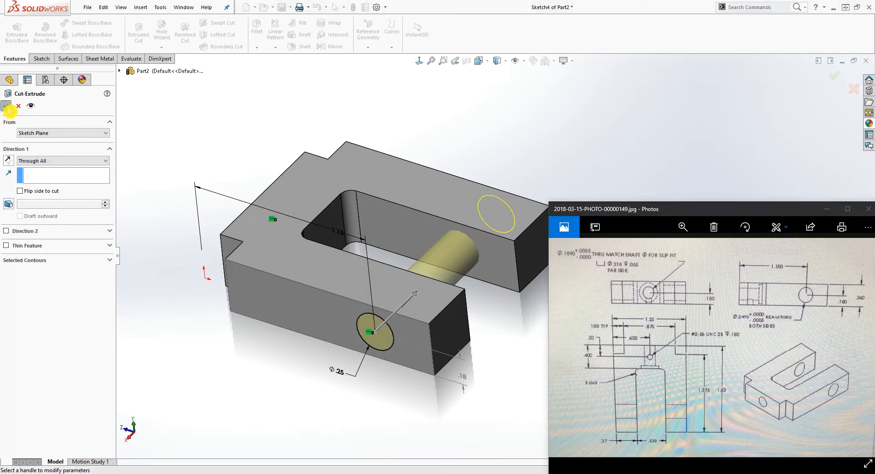
Start a Hole Wizard hole and choose the inner end face of the slot as its placement face.
middle_drag(164, 151, 278, 229)
click(347, 309)
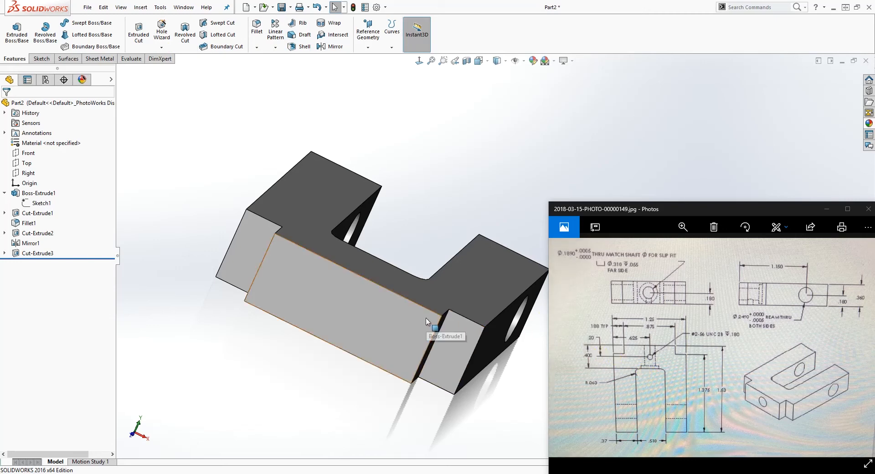
middle_drag(422, 310, 355, 274)
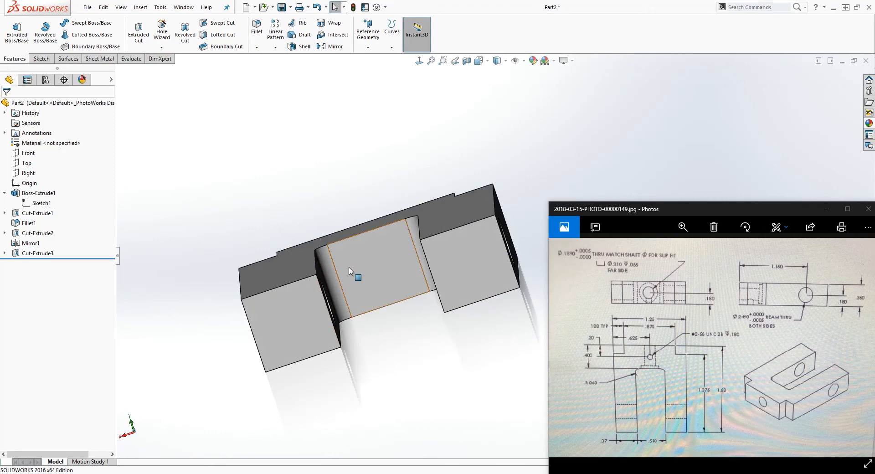
click(162, 49)
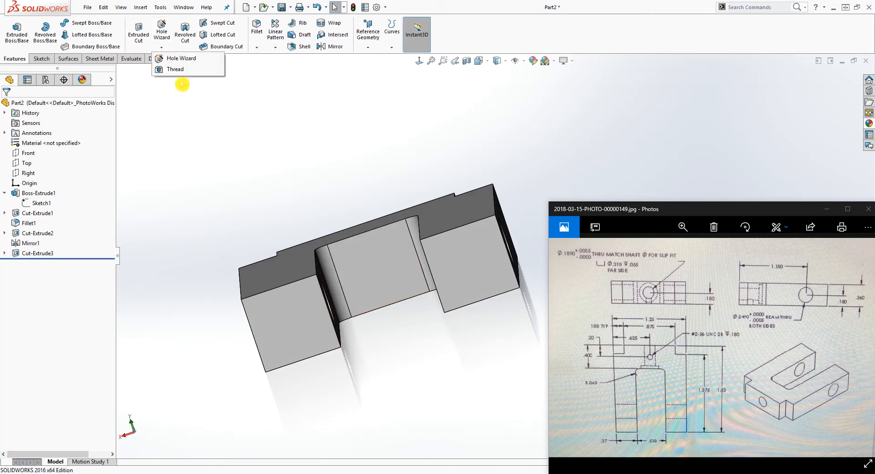
click(178, 59)
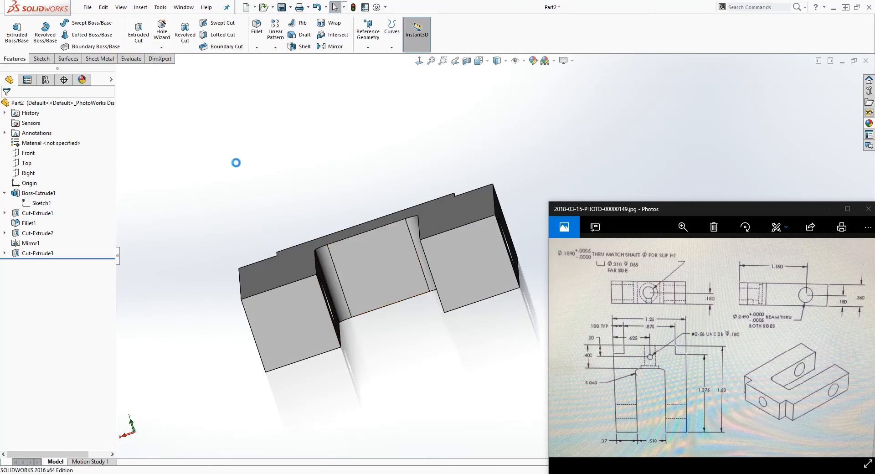
click(370, 252)
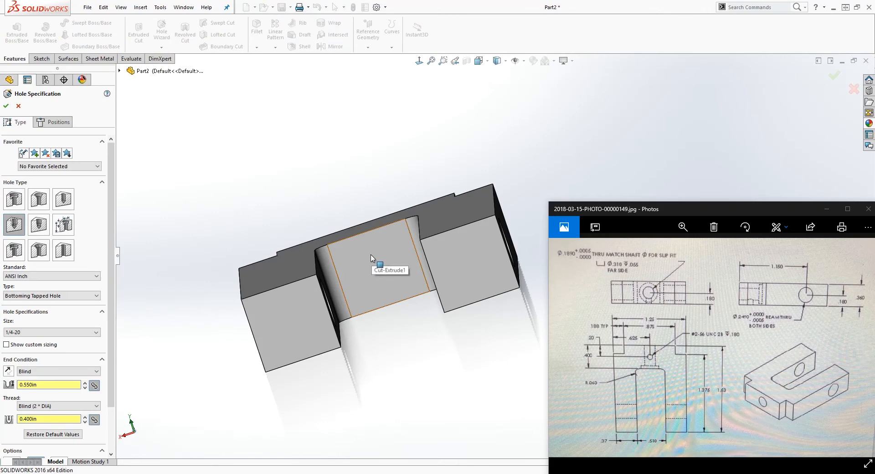
click(60, 128)
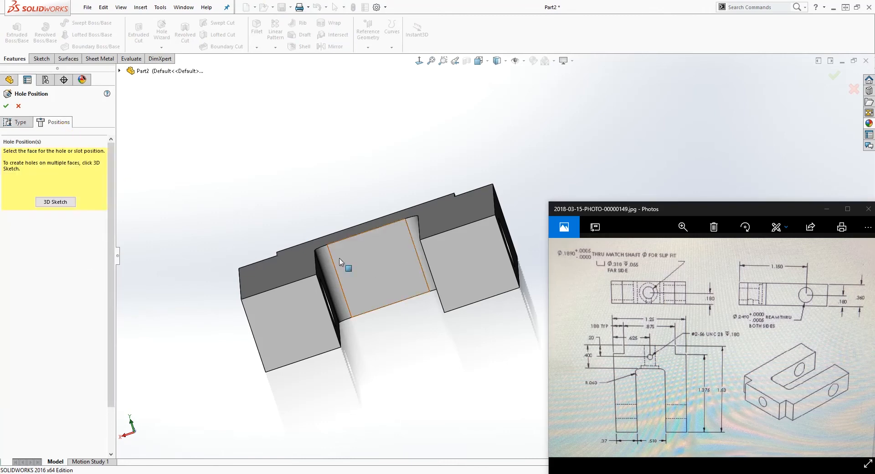
click(376, 264)
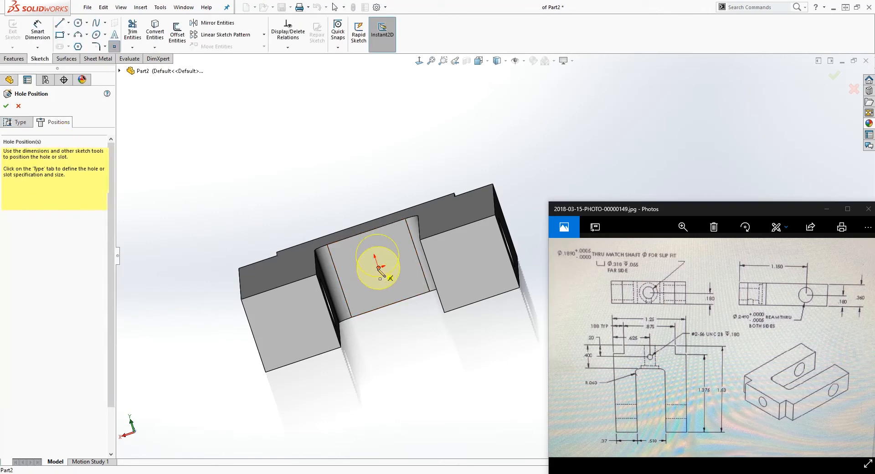
Place the hole's centre point on the origin at the middle of the slot's inner end face.
click(716, 362)
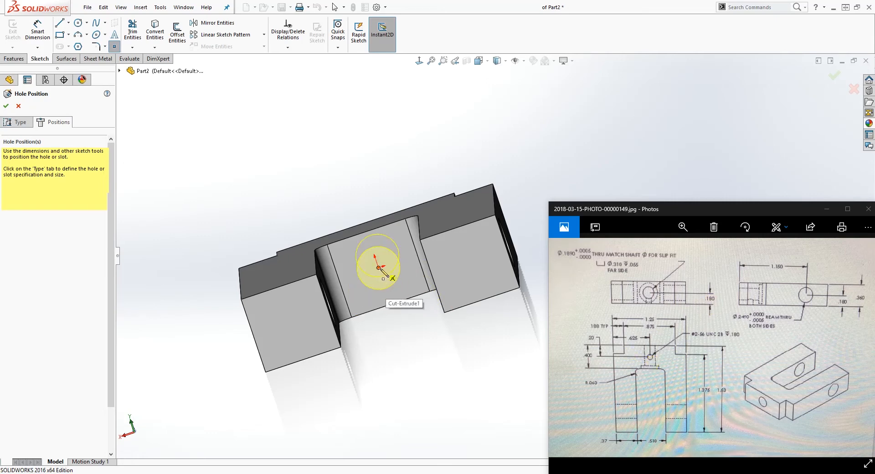
click(418, 61)
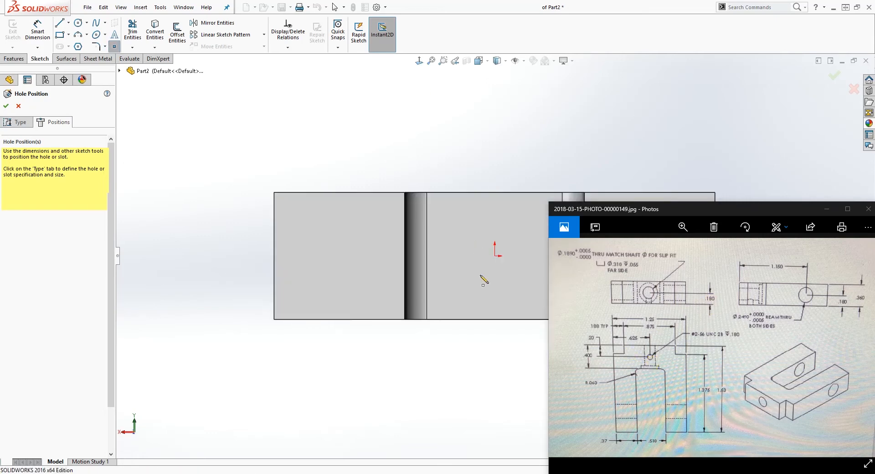
scroll(504, 271, up, 2)
scroll(499, 266, down, 6)
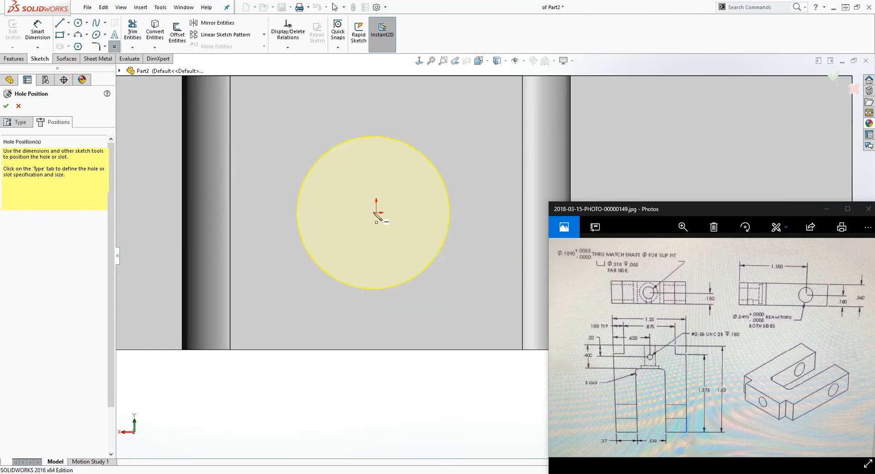
key(z)
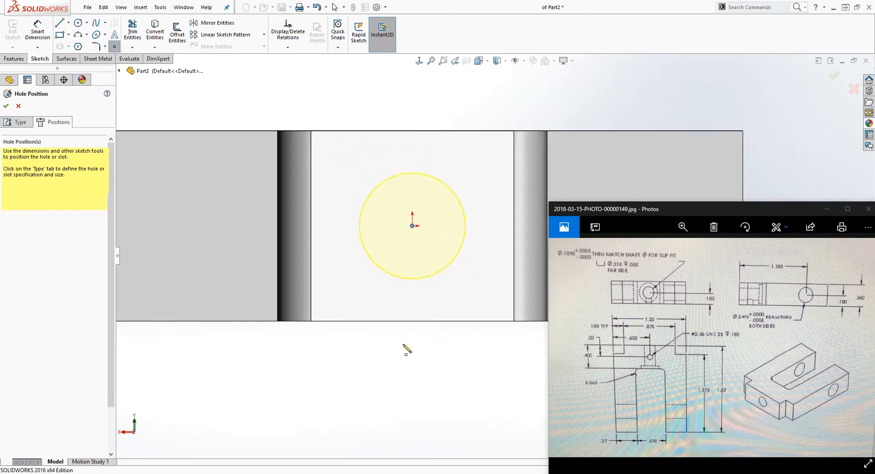
key(z)
key(z)
key(z)
key(z)
middle_drag(405, 348, 432, 353)
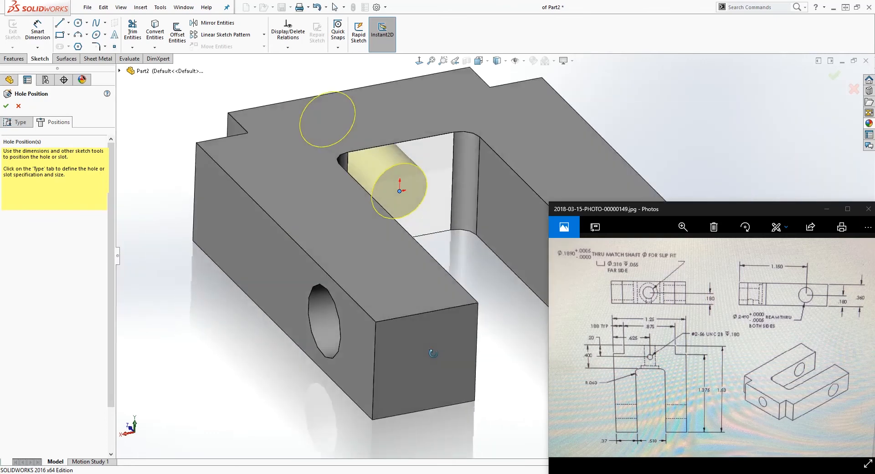
click(419, 61)
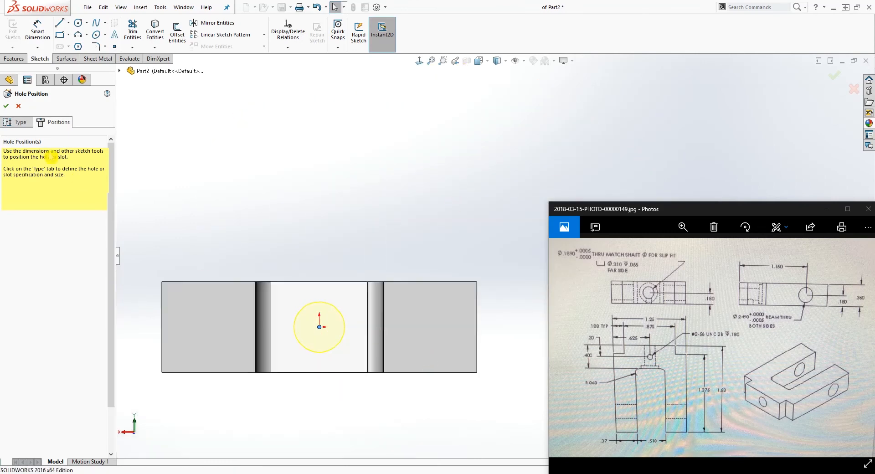
Change the hole type to an ANSI Inch counterbore with custom sizing and set the through-hole diameter to .1890 in.
click(22, 126)
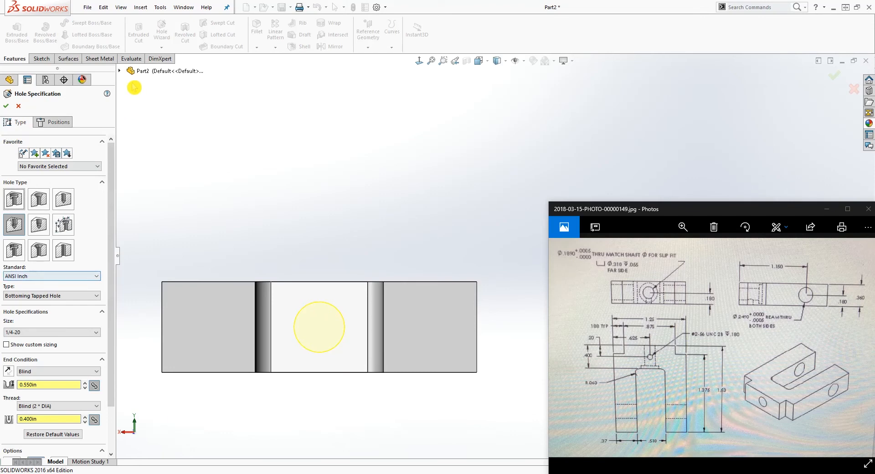
click(14, 199)
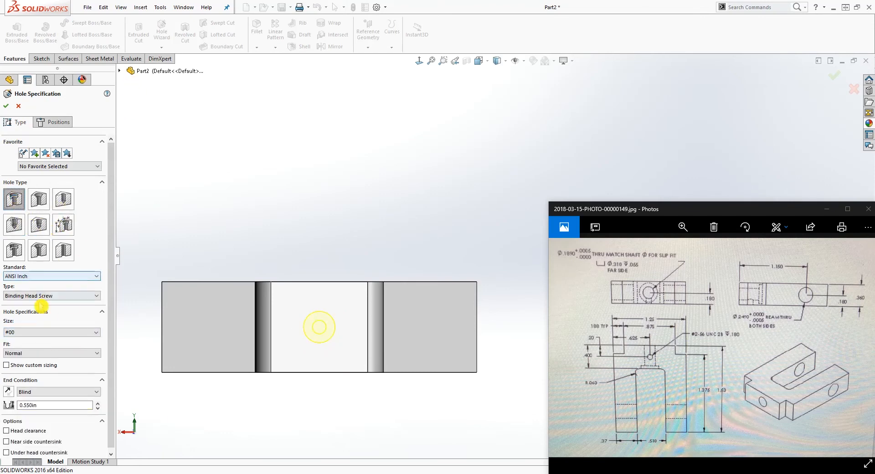
click(6, 364)
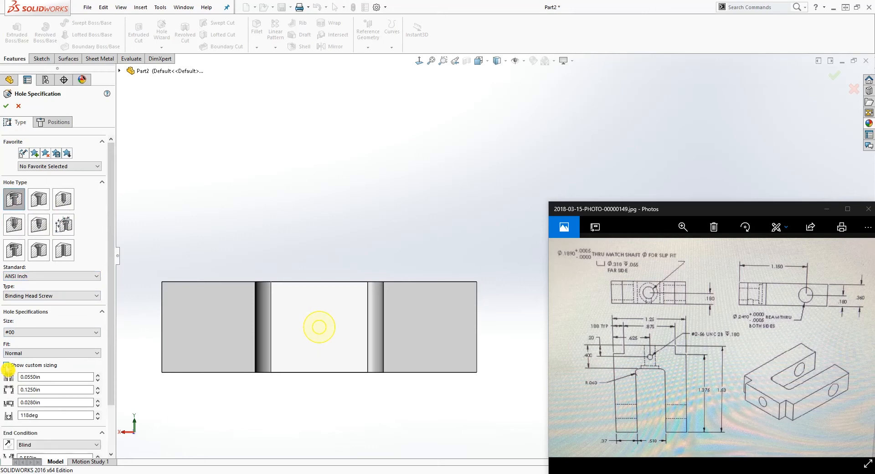
click(46, 376)
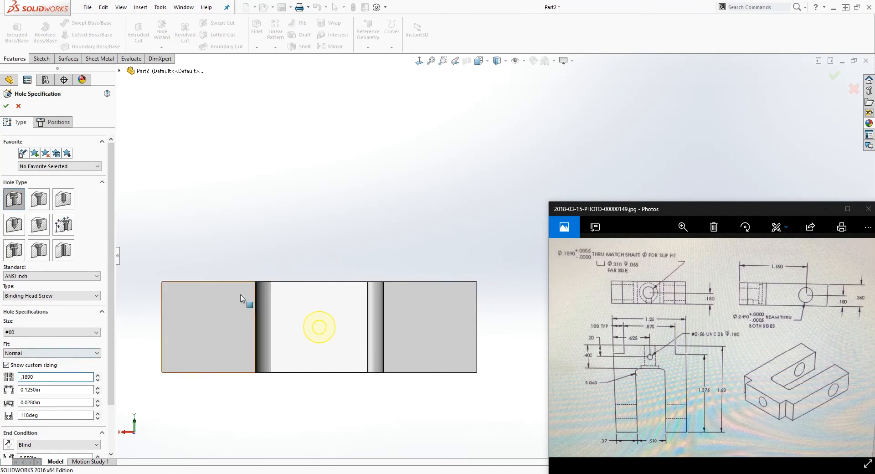
key(Return)
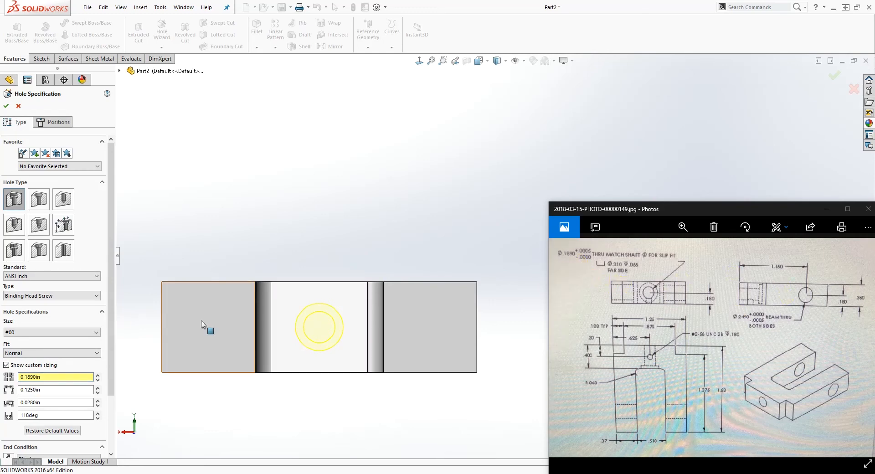
Set the counterbore diameter to .310 in and the counterbore depth to .055 in.
click(52, 390)
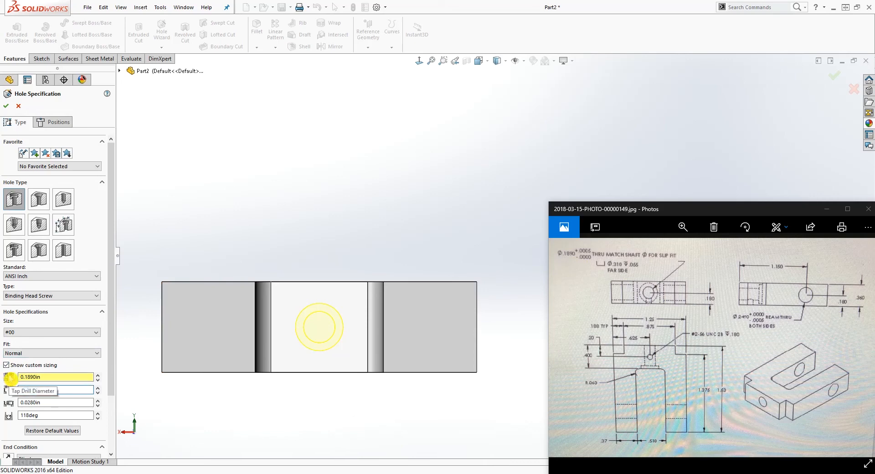
text(.310)
click(390, 170)
click(51, 402)
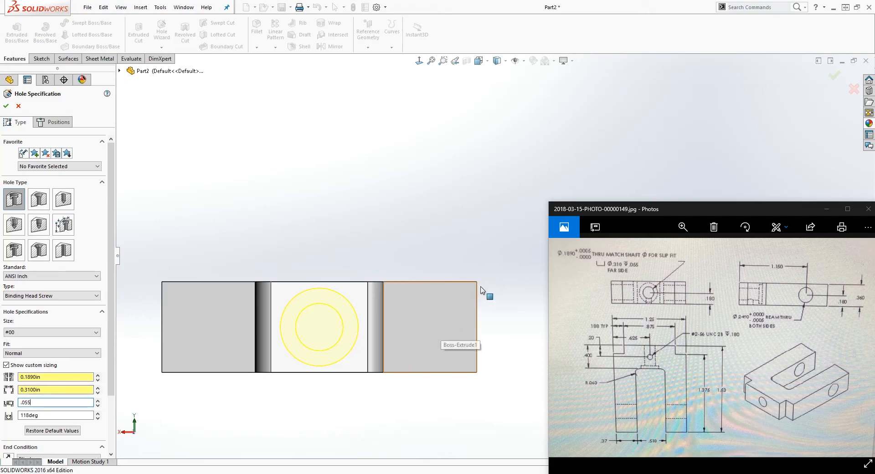
click(410, 225)
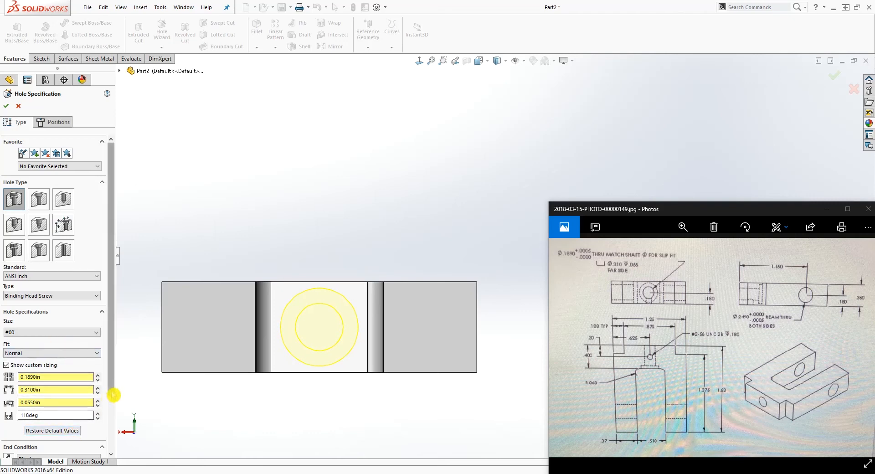
Set the counterbored hole's end condition to Up To Next and check the preview from an angled view.
drag(114, 396, 113, 433)
click(86, 409)
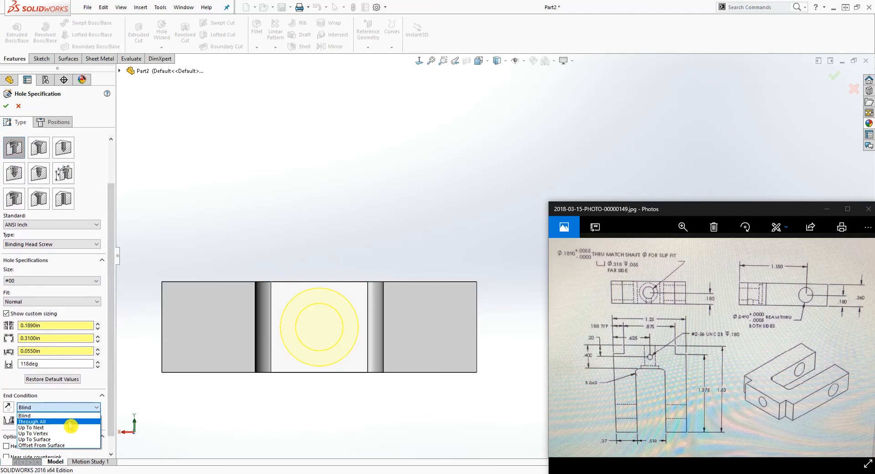
click(73, 427)
middle_drag(255, 242, 319, 347)
scroll(231, 246, up, 3)
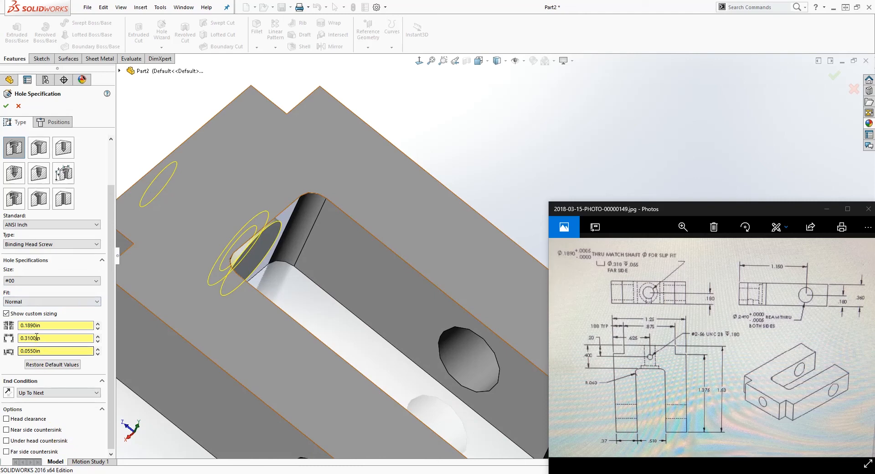
Accept the counterbored hole and inspect it in the block from another angle.
click(9, 109)
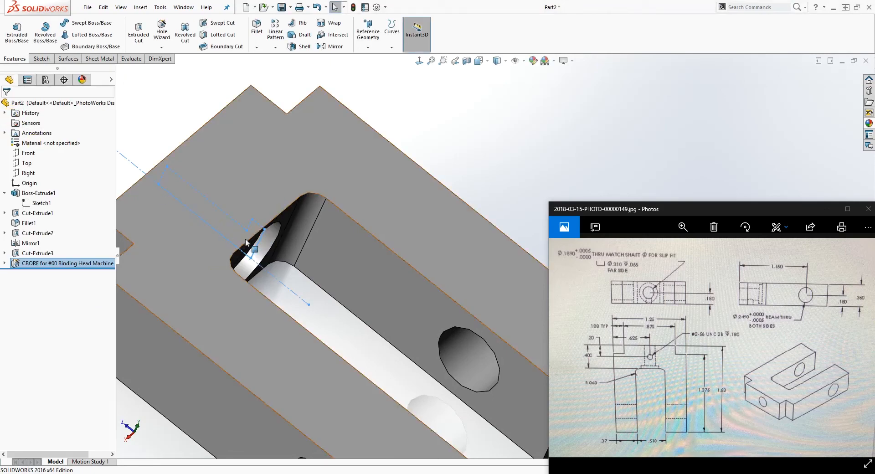
scroll(283, 266, up, 1)
middle_drag(261, 267, 293, 209)
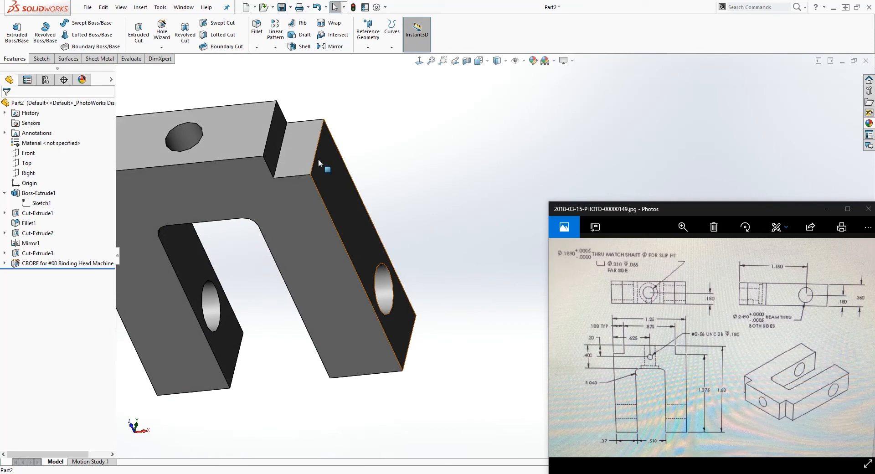
click(161, 47)
click(187, 58)
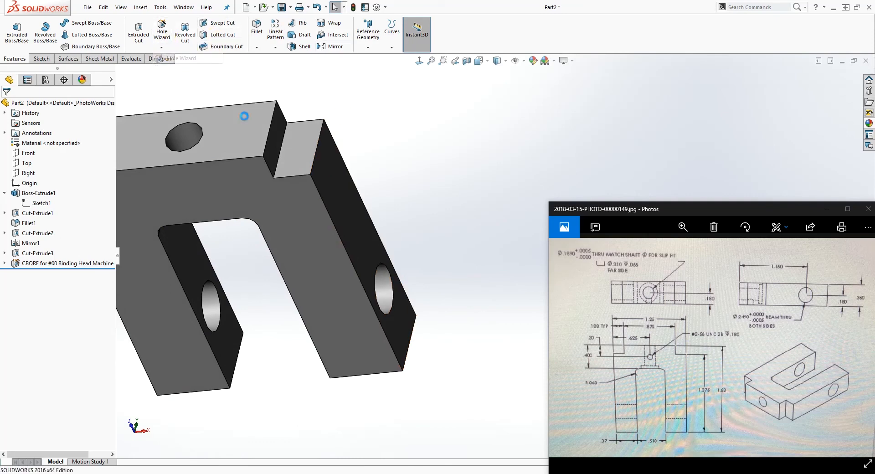
click(419, 60)
middle_drag(372, 300, 395, 119)
key(Return)
click(419, 60)
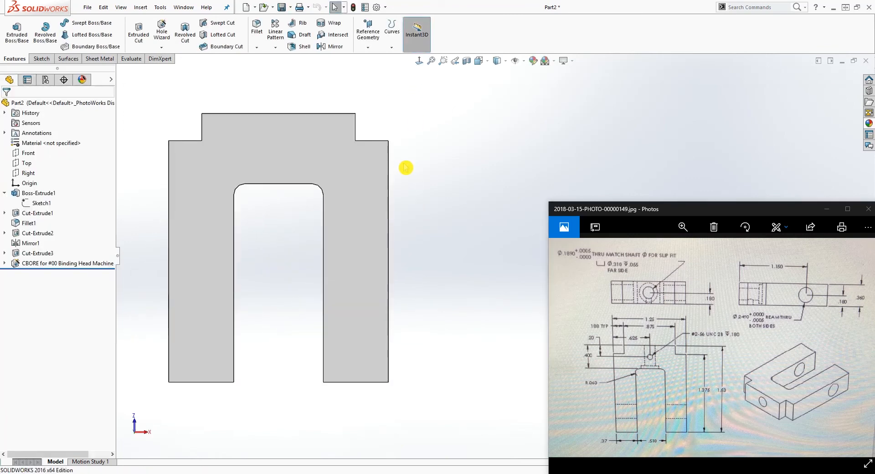
Start a new Hole Wizard hole on the block's underside and place its centre between the slot's inner end and the outer end edge.
middle_drag(312, 142, 299, 391)
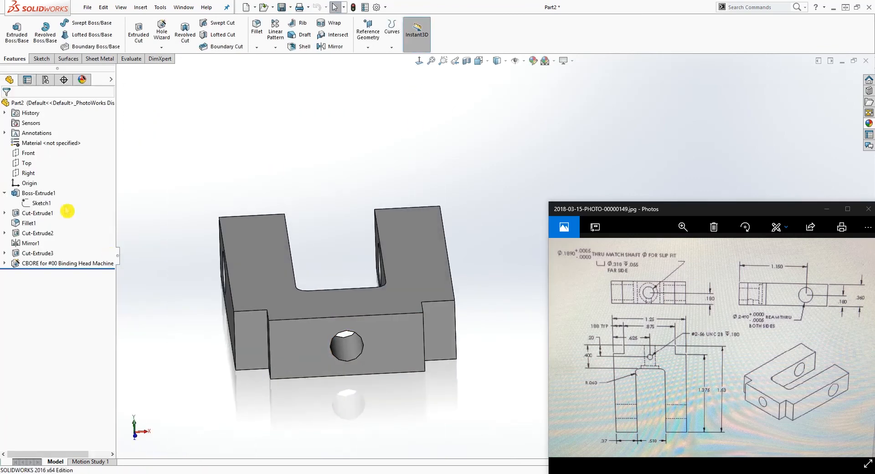
middle_drag(236, 300, 292, 132)
click(418, 61)
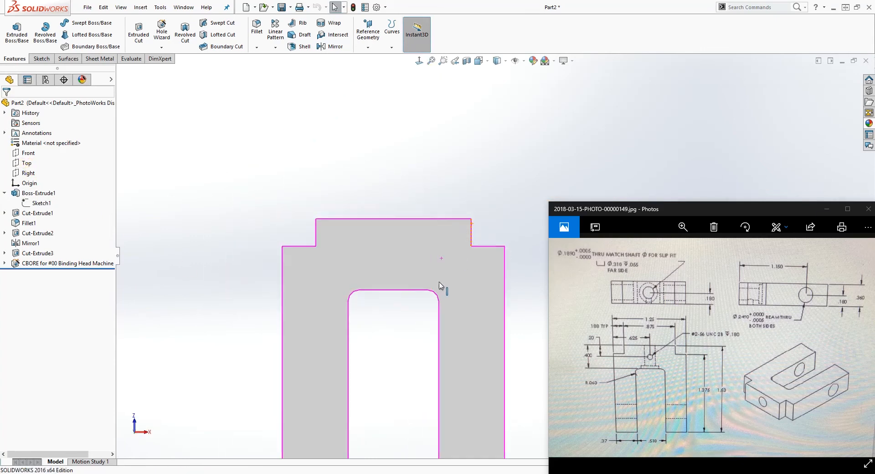
click(54, 47)
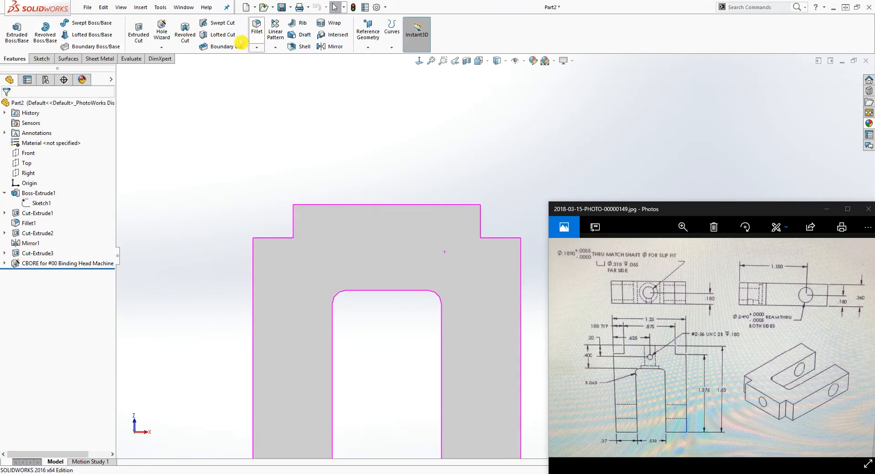
click(162, 47)
click(186, 59)
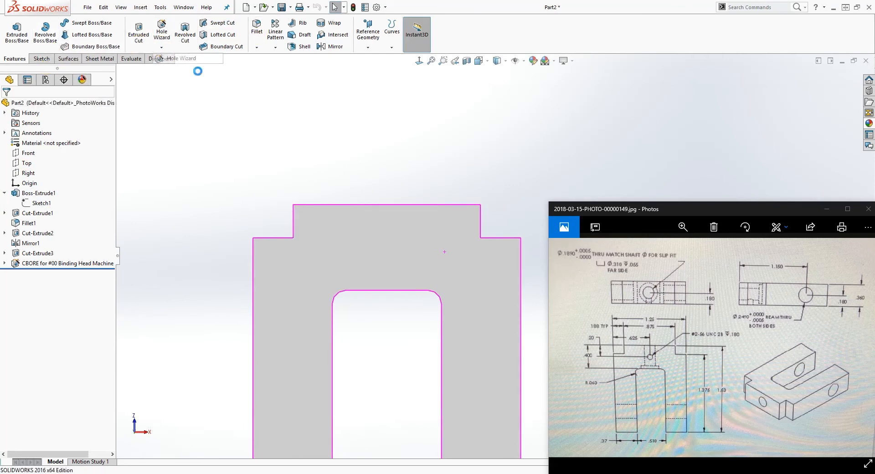
click(55, 122)
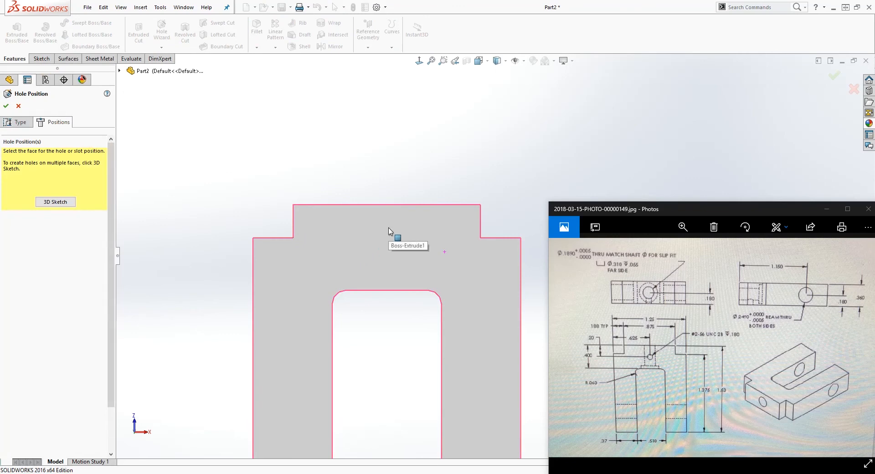
click(384, 232)
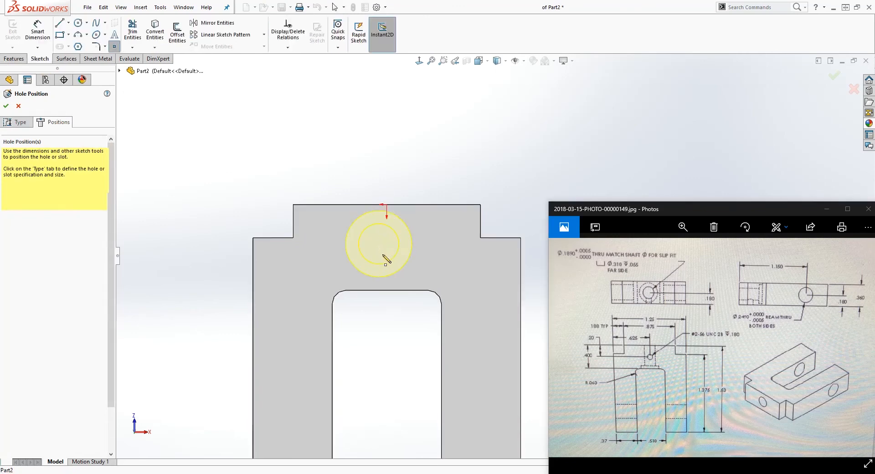
click(387, 251)
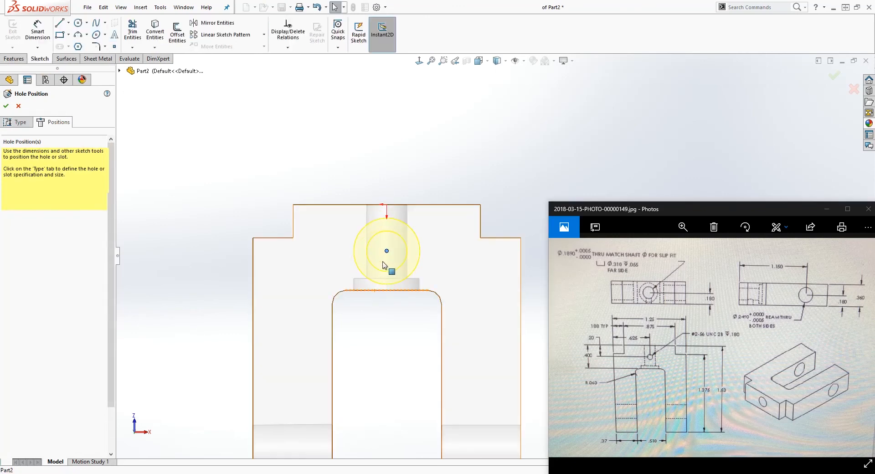
Align the hole's centre point vertically with the origin and dimension it .20 in from the block's outer end edge.
ctrl+click(387, 205)
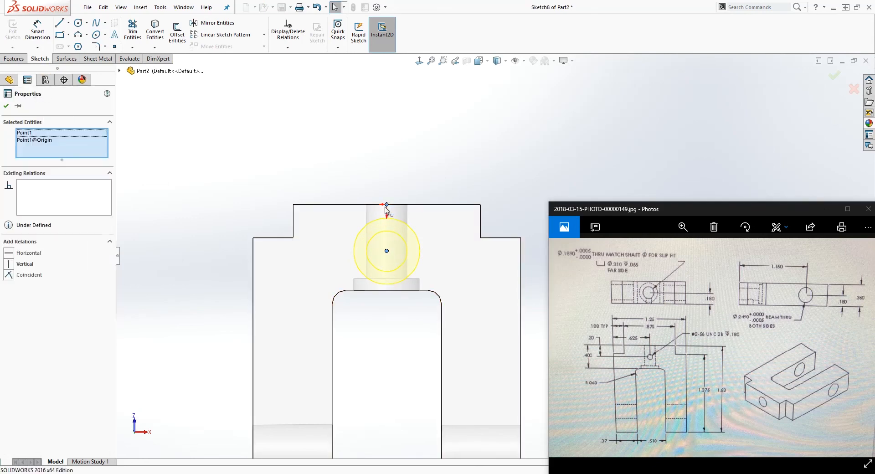
click(9, 266)
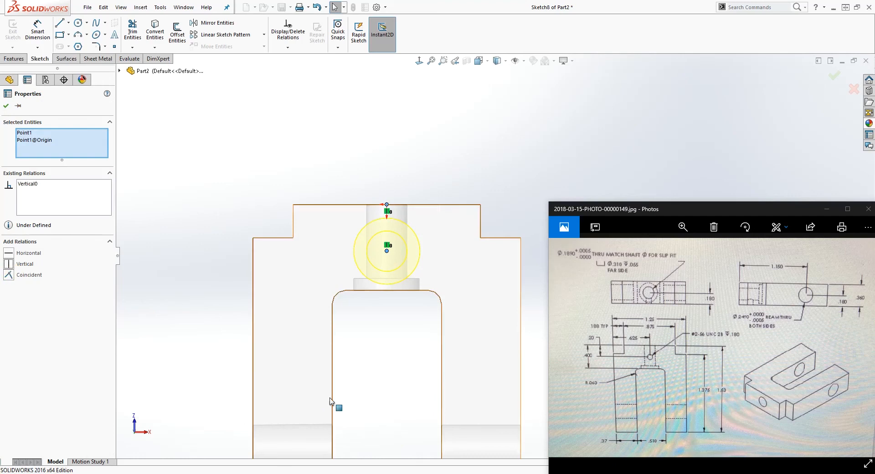
scroll(360, 399, up, 1)
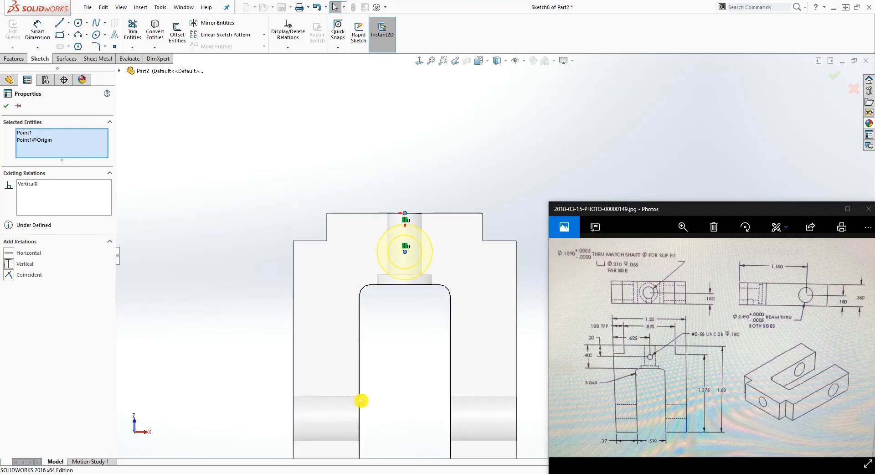
right_drag(313, 305, 315, 374)
click(413, 213)
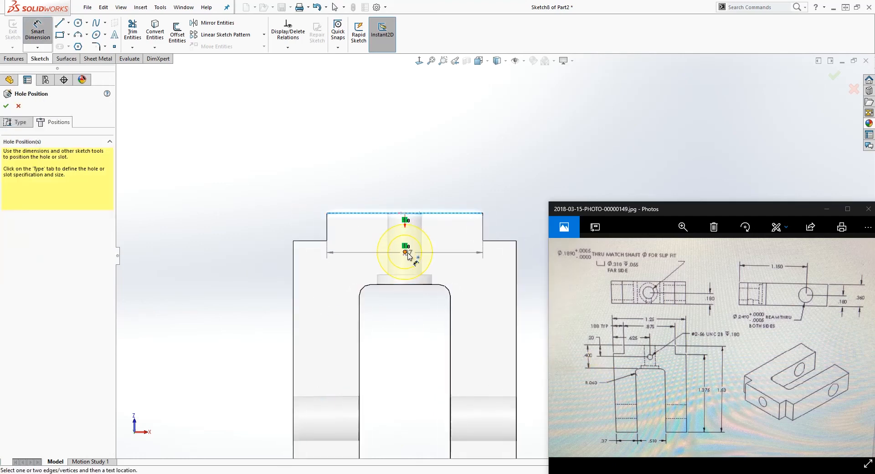
click(404, 251)
click(206, 219)
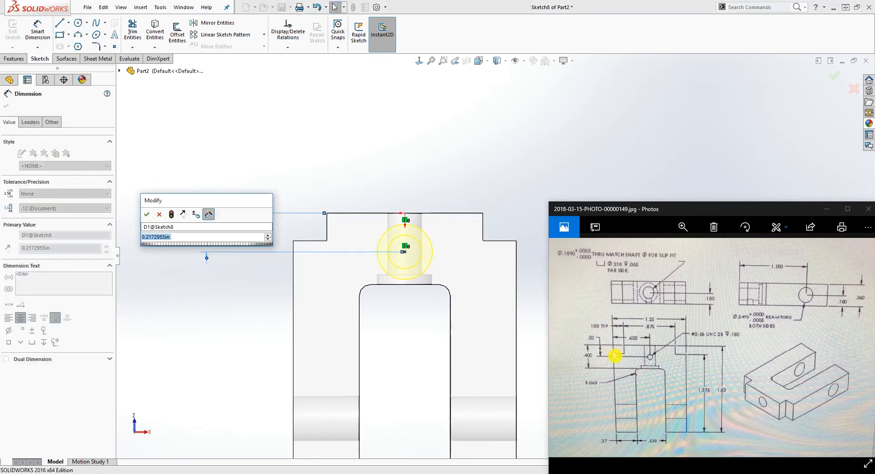
text(.2)
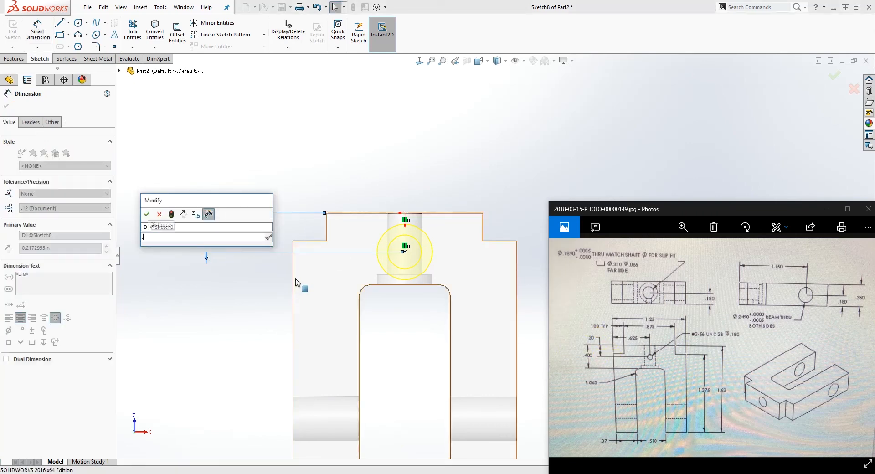
key(Return)
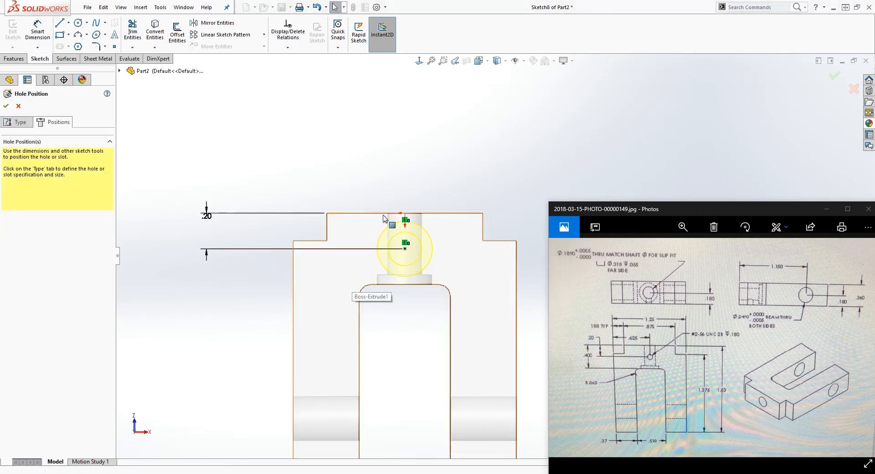
Change the hole to an ANSI Inch bottoming tapped hole, keeping the custom sizing values, set its size to #2-56 and accept it.
click(18, 123)
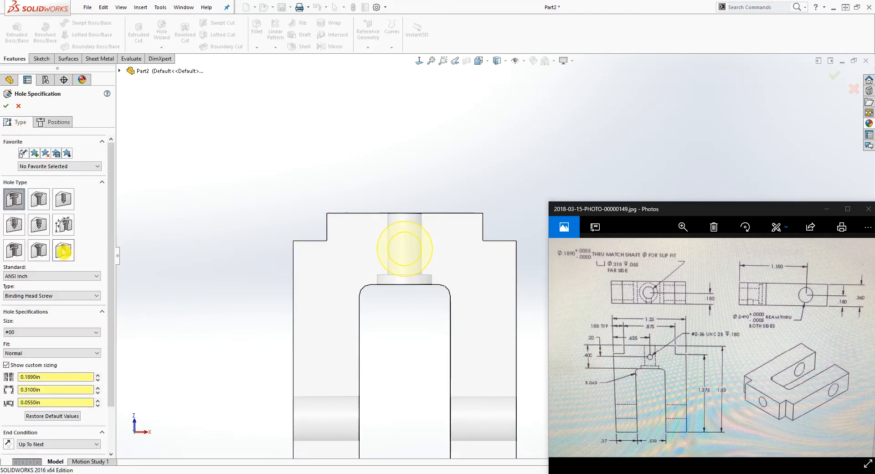
click(16, 231)
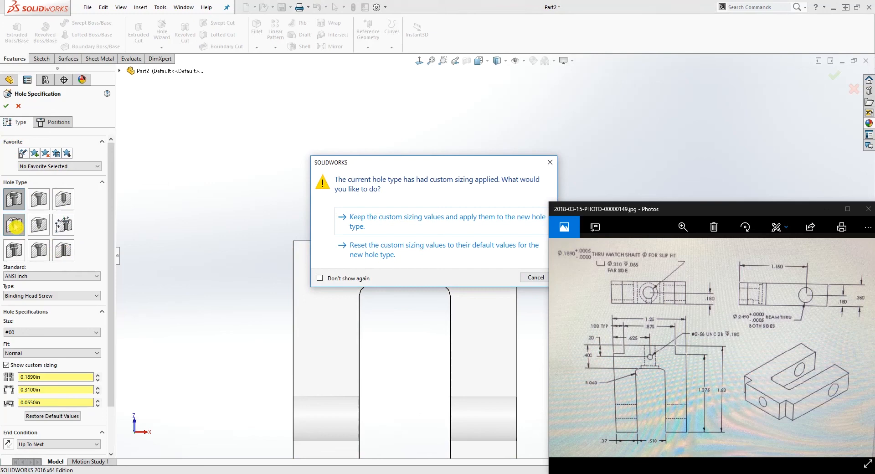
click(433, 230)
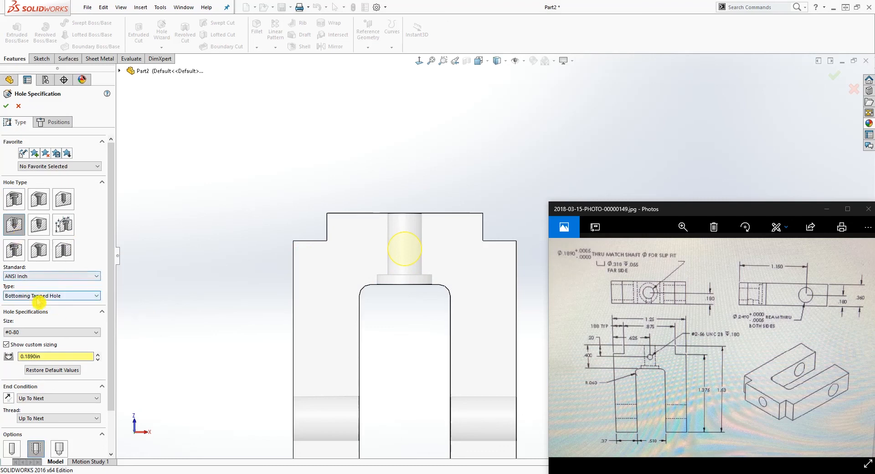
click(33, 332)
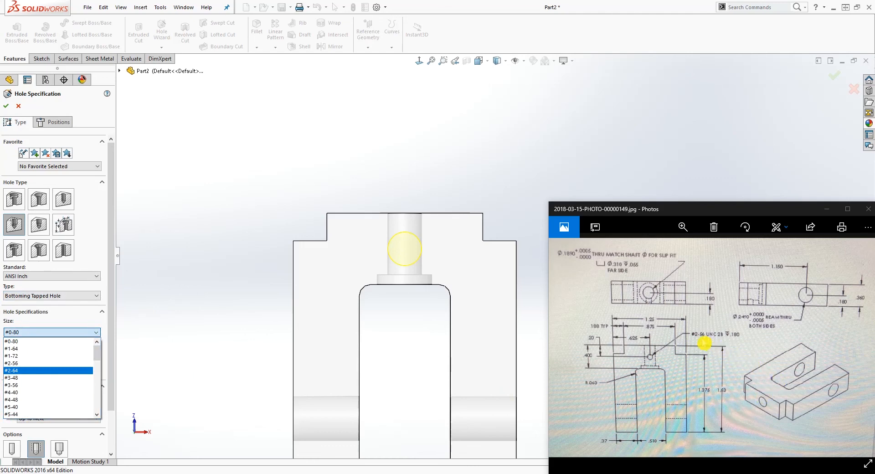
scroll(60, 364, down, 1)
scroll(60, 364, up, 1)
scroll(60, 364, down, 1)
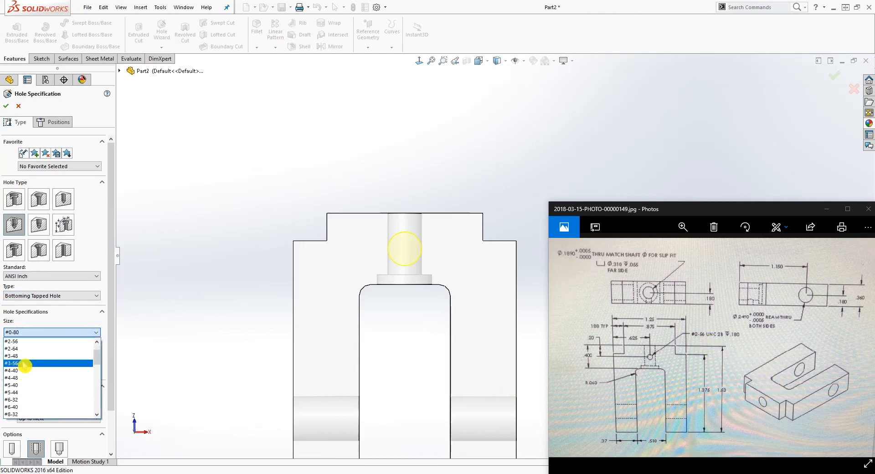
click(28, 344)
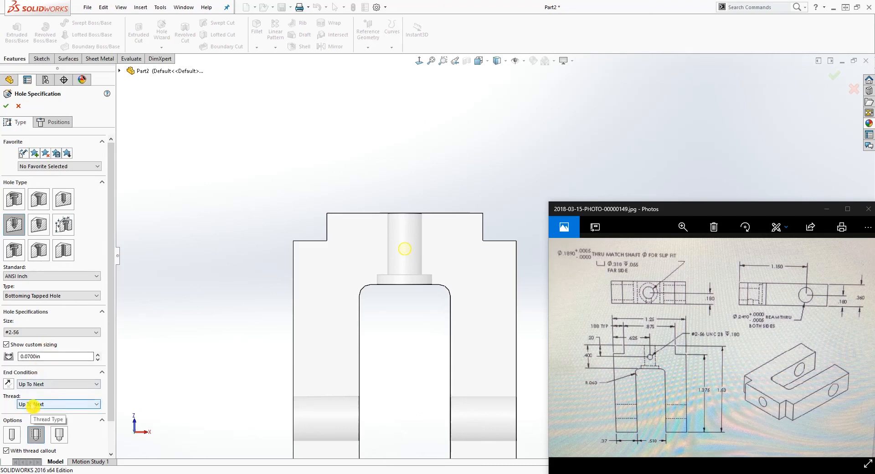
middle_drag(412, 392, 319, 407)
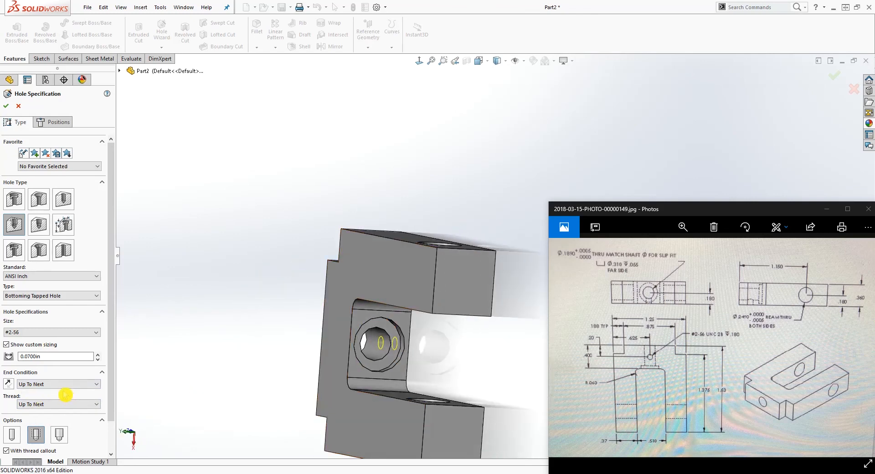
click(6, 106)
Examine the finished block from the isometric view and from its shaft-hole end against the reference drawing.
middle_drag(303, 280, 457, 242)
click(488, 63)
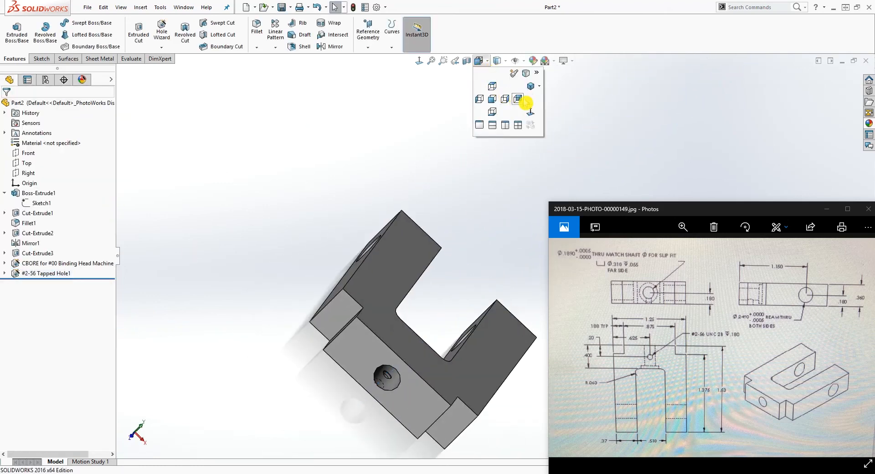
click(529, 92)
middle_drag(673, 135, 633, 146)
scroll(405, 392, down, 1)
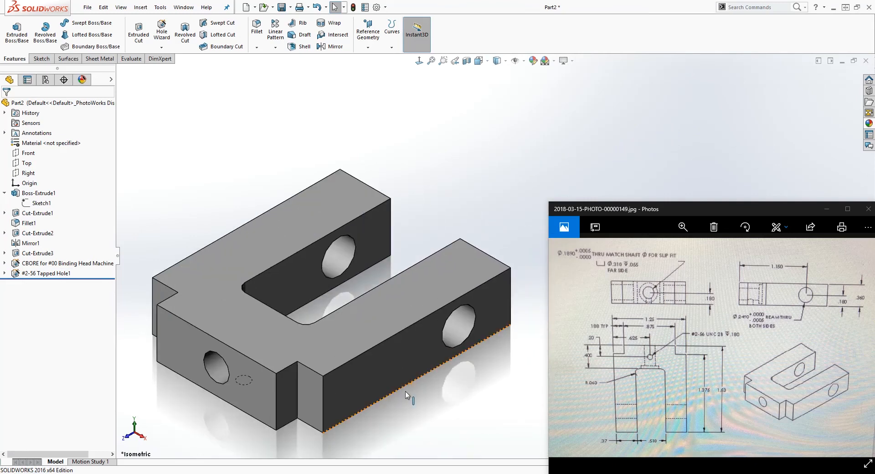
scroll(412, 368, up, 1)
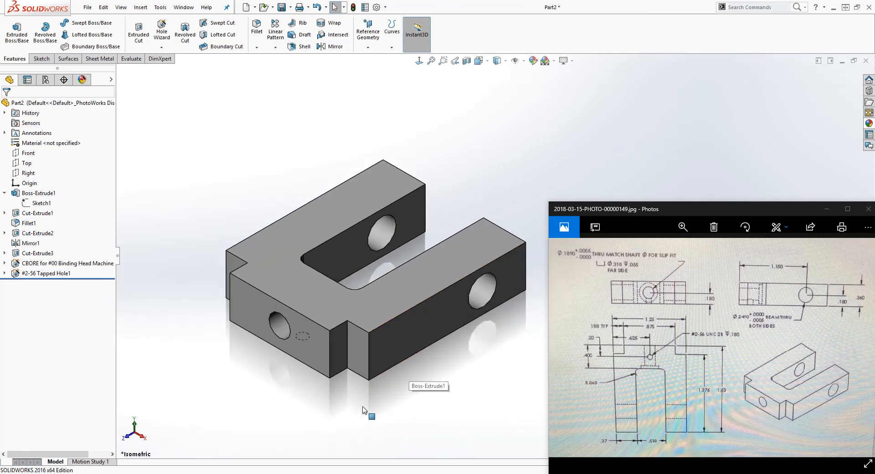
middle_drag(308, 391, 380, 350)
scroll(460, 319, up, 4)
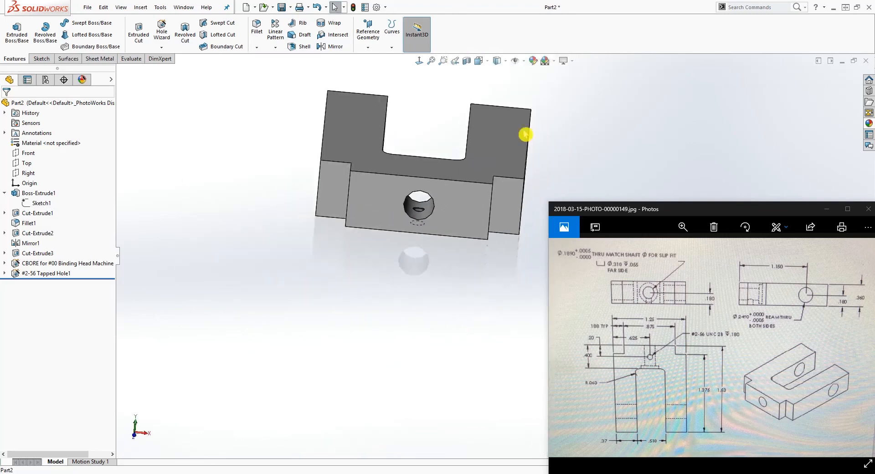
click(486, 66)
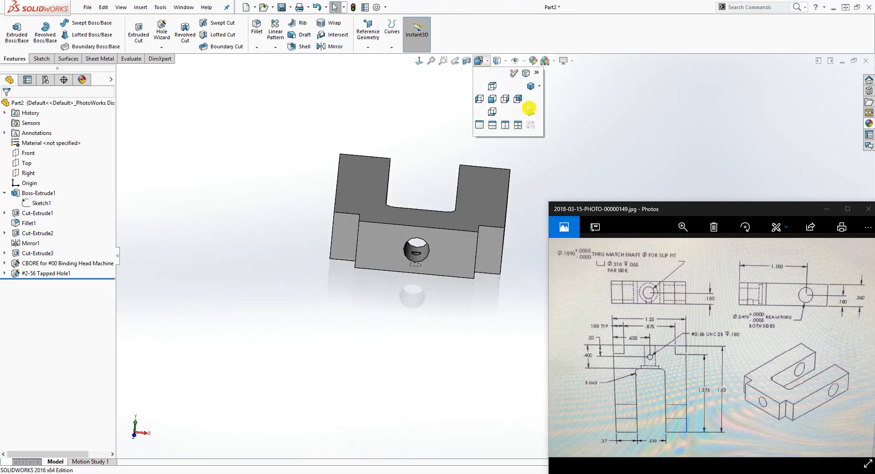
click(526, 87)
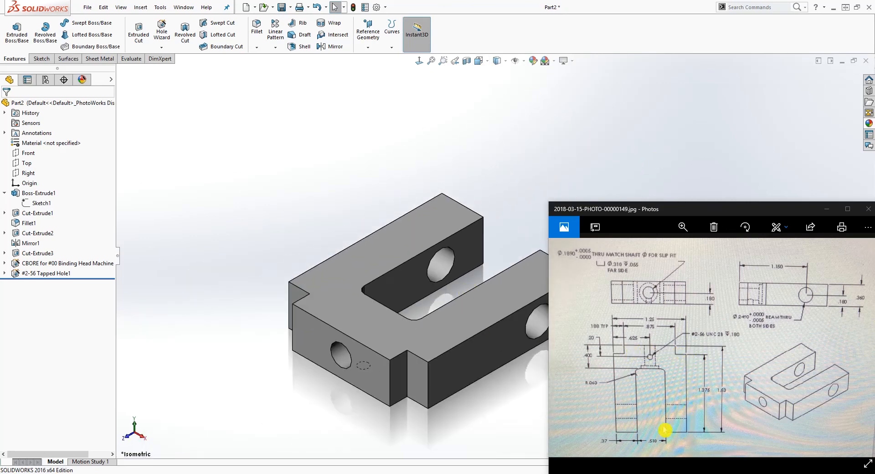
scroll(466, 309, down, 1)
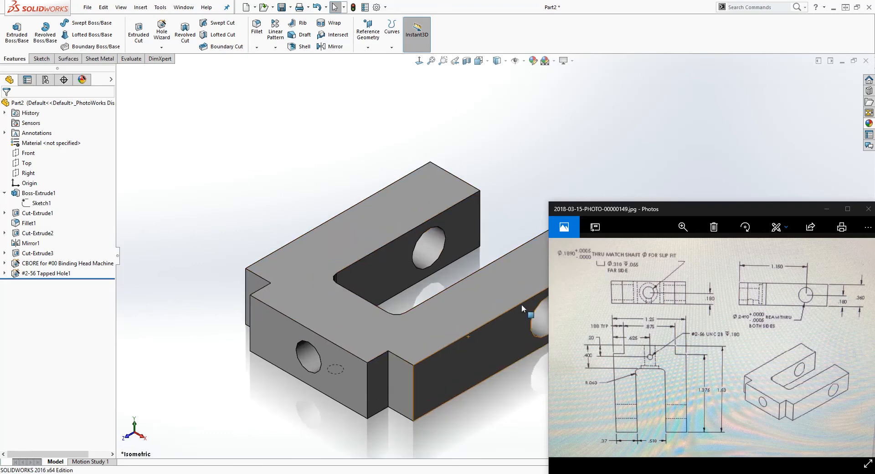
scroll(521, 304, up, 1)
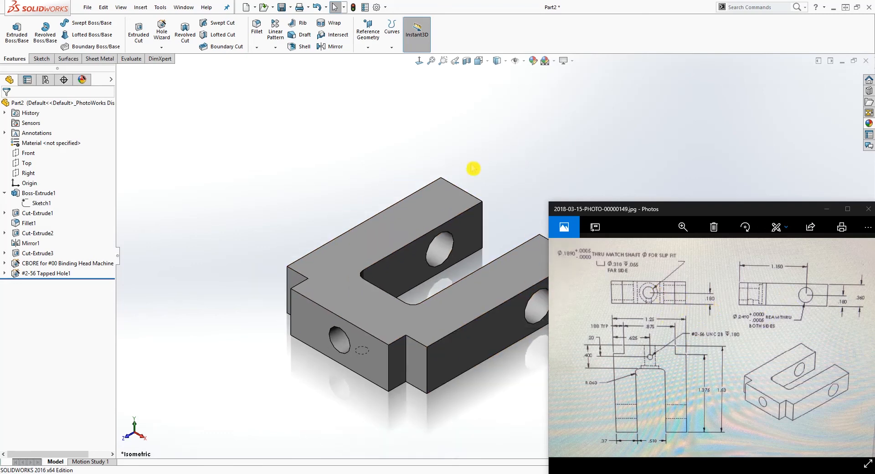